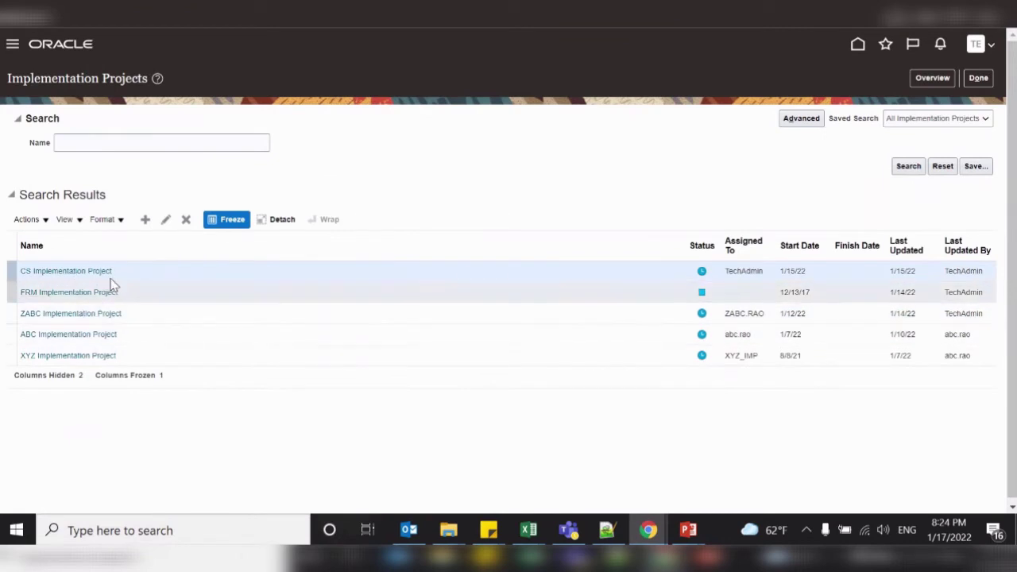
Open the CS Implementation Project and search its tasks for manage%chart%value%set
left_click(101, 271)
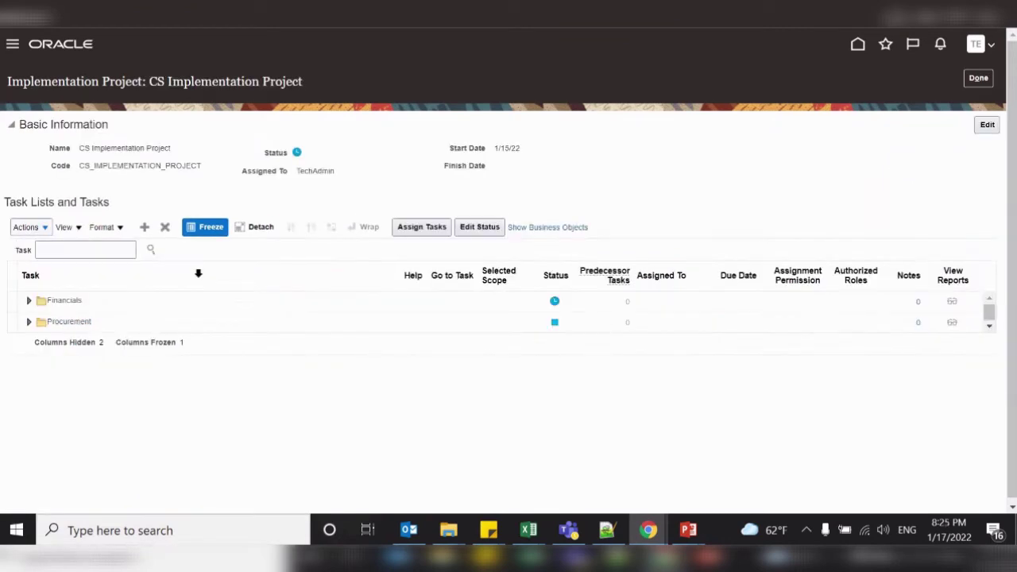
left_click(113, 253)
type("manage%ch")
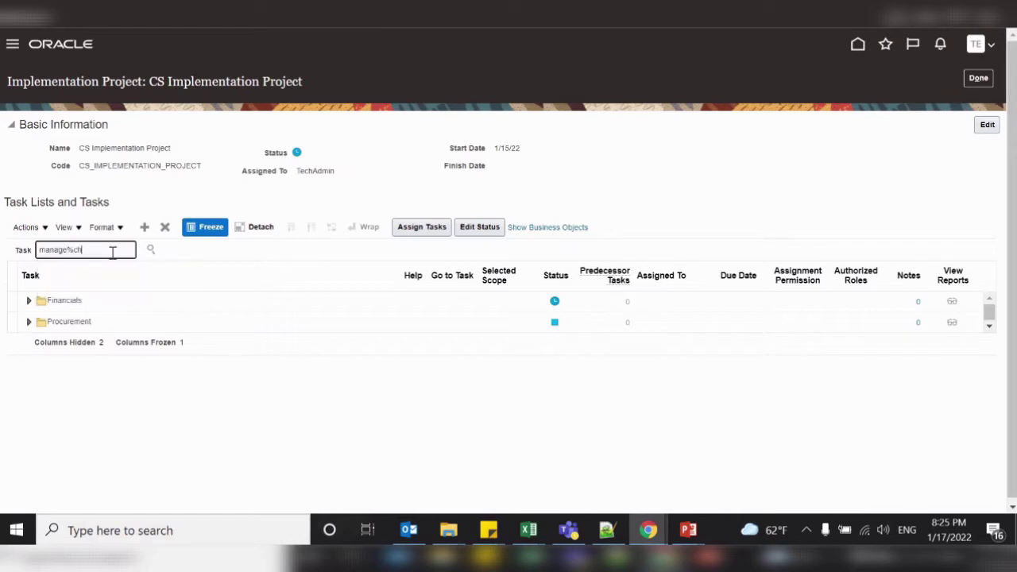
type("at%value%set%")
key("Return")
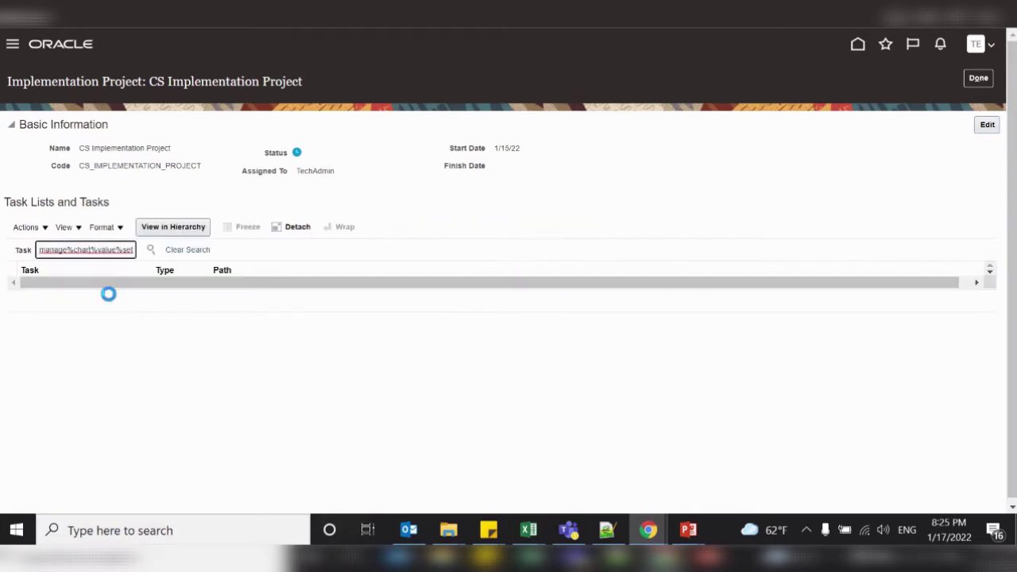
Widen the path details of the search results and open the Financials task Manage Chart of Accounts Value Sets
left_click_drag(185, 270, 217, 270)
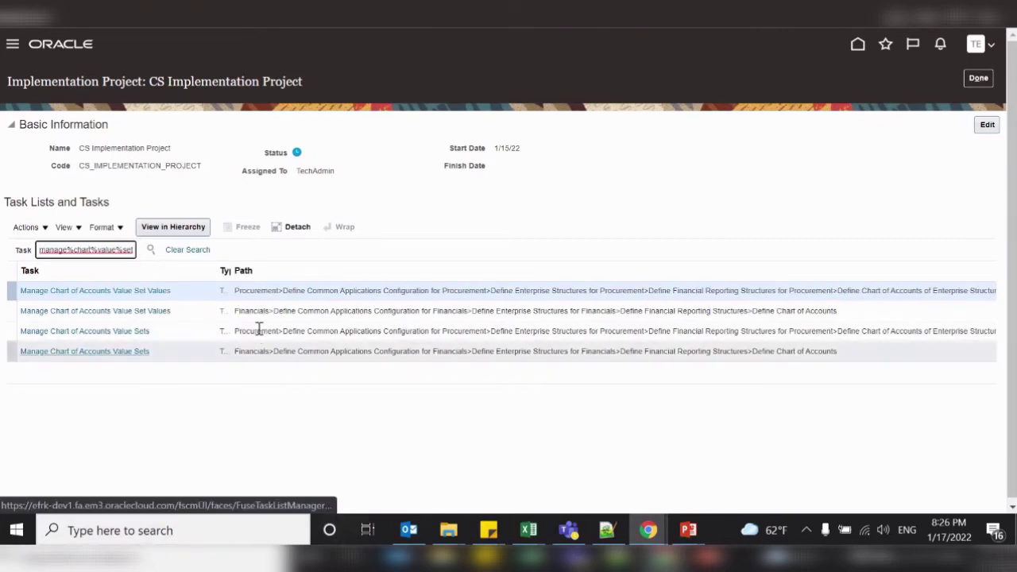
left_click(105, 351)
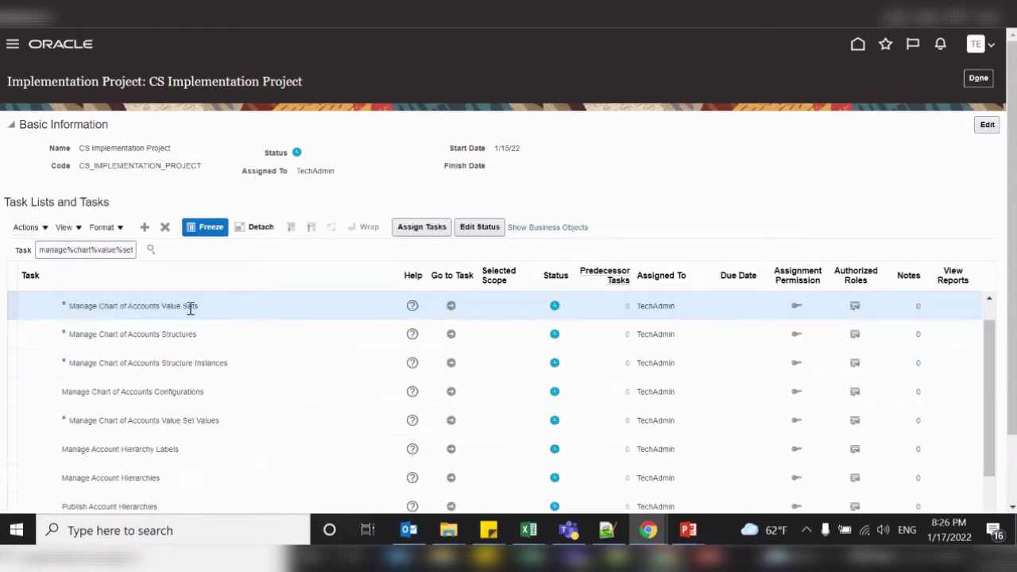
left_click(450, 307)
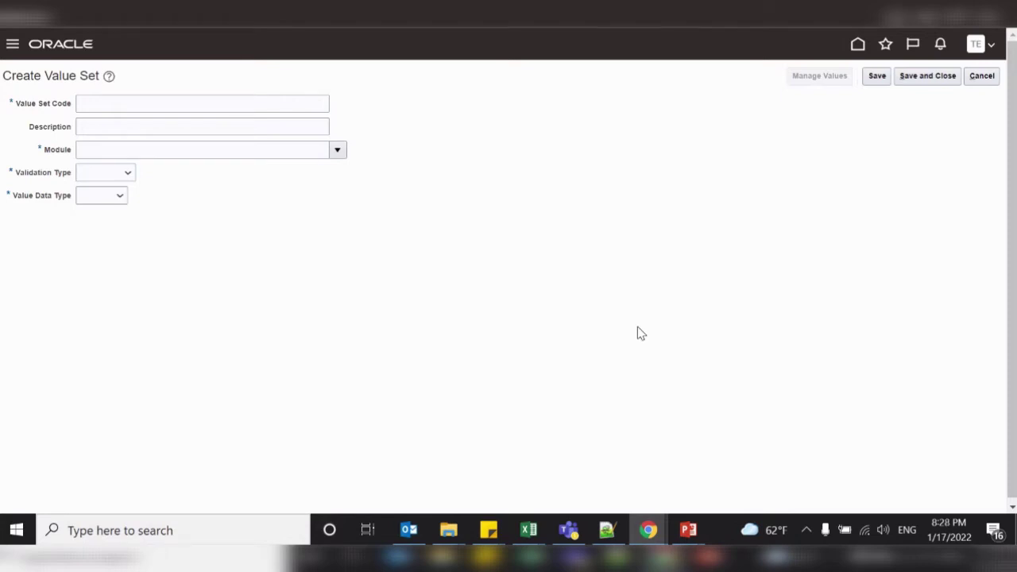
Enter CS Company as the new value set's code and description, and assign it to the General Ledger module
left_click(144, 99)
type("CS Company")
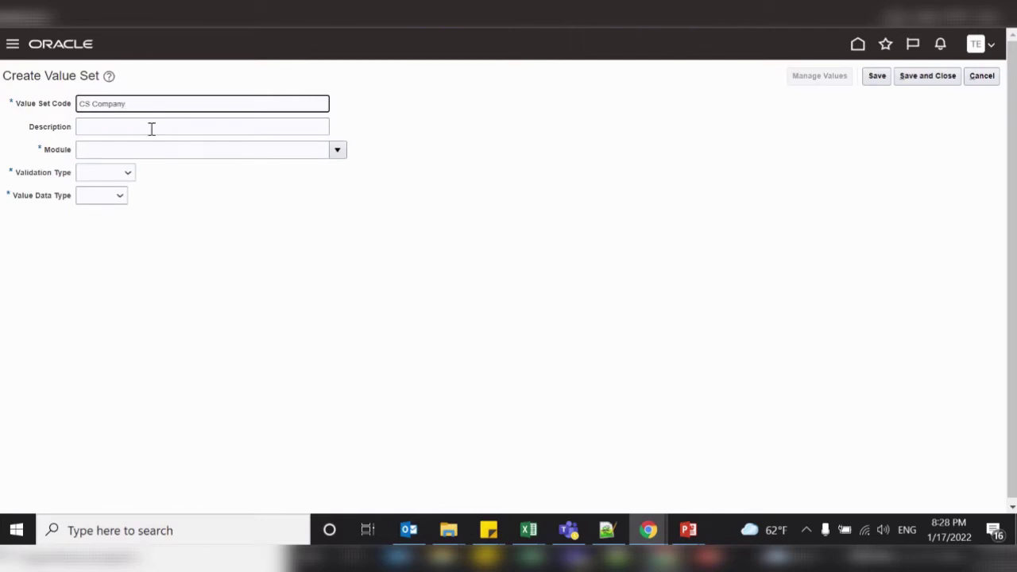
left_click(152, 128)
type("CS Company")
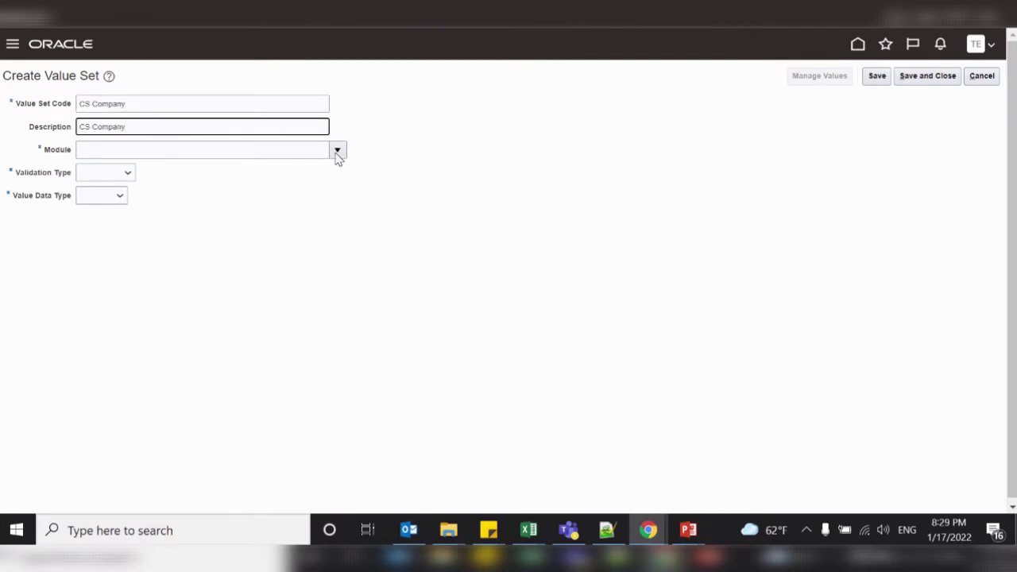
left_click(337, 150)
left_click(199, 325)
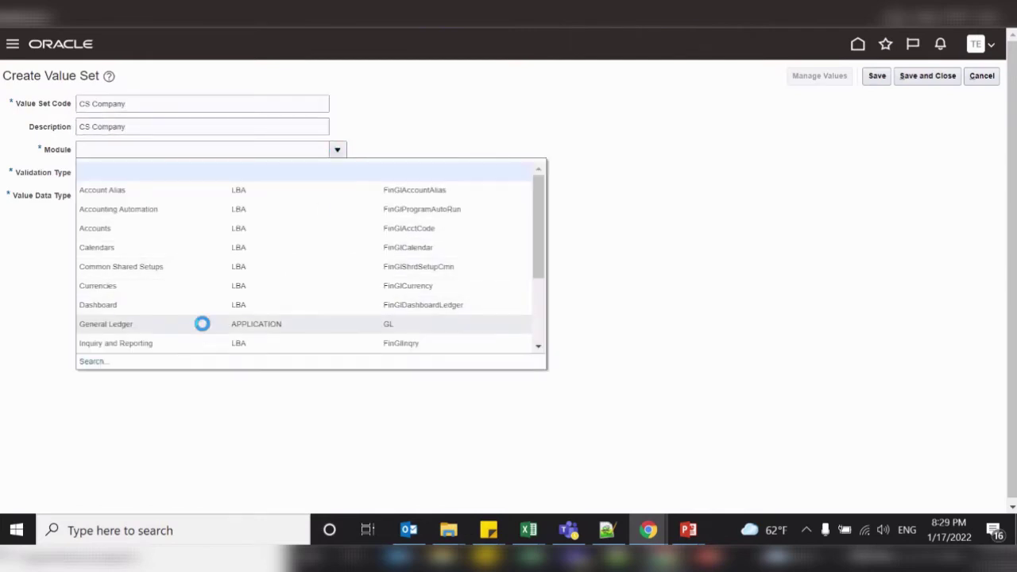
Give CS Company Independent validation, Character data type, Text subtype and a maximum length of 4, and save and close it
left_click(128, 174)
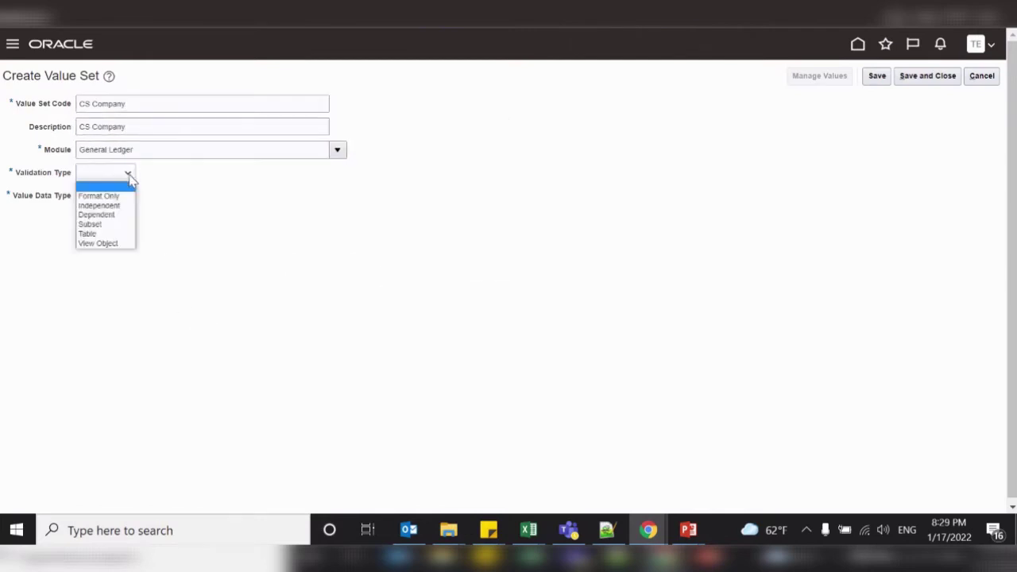
left_click(115, 205)
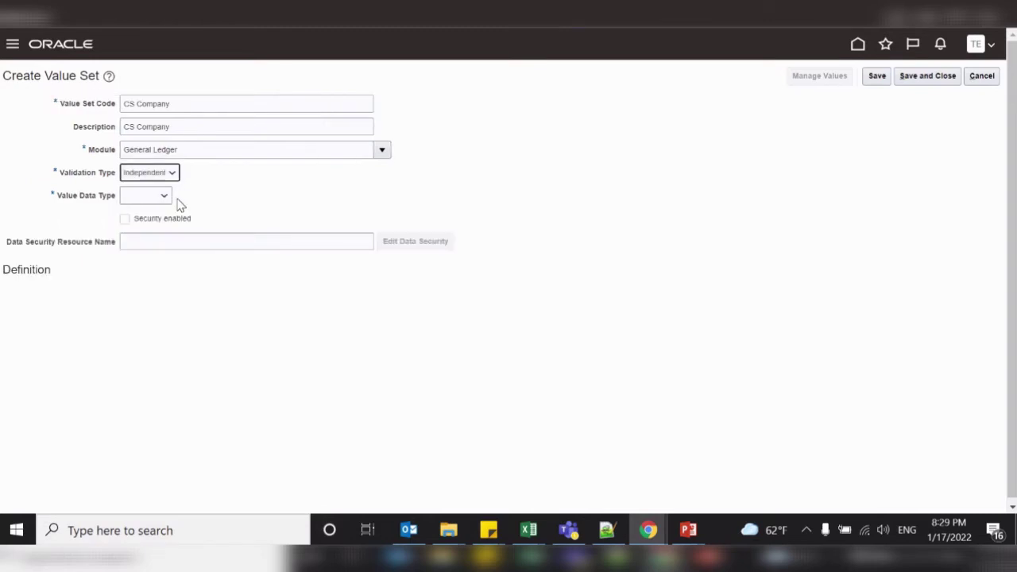
left_click(166, 199)
left_click(163, 217)
left_click(137, 298)
left_click(127, 319)
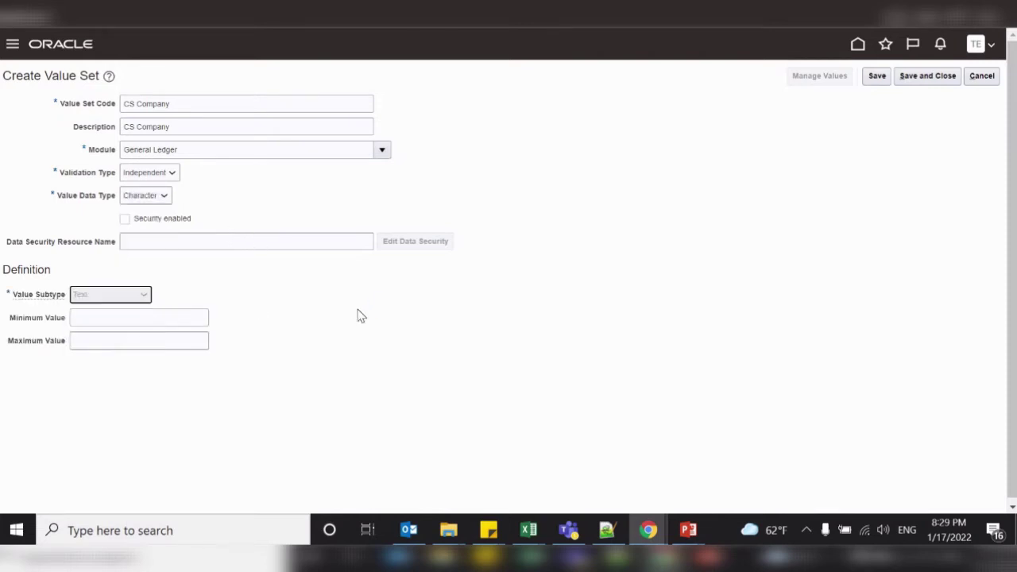
left_click(104, 320)
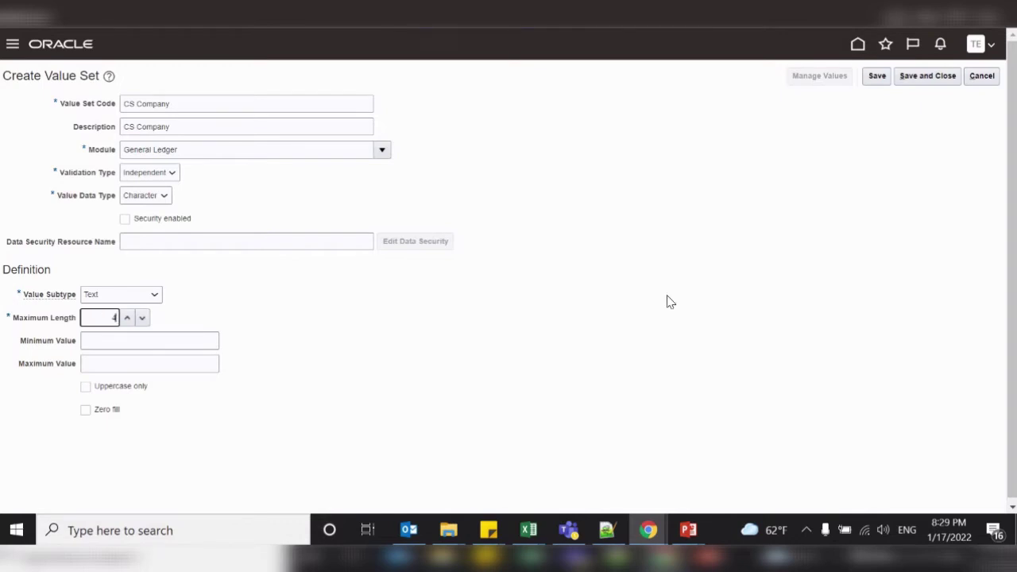
left_click(916, 79)
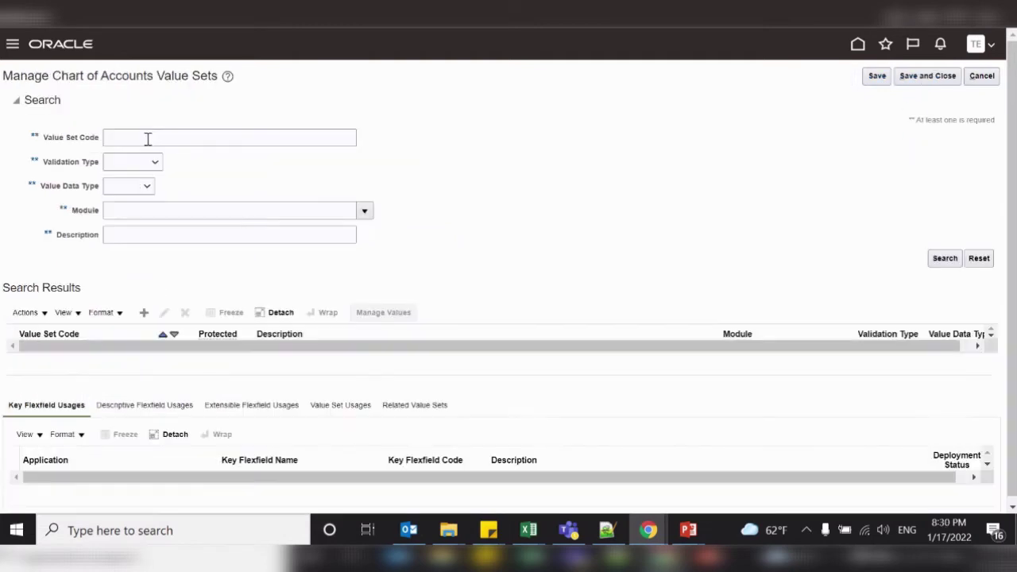
Search the chart of accounts value sets by the code CS C and select the result
left_click(152, 137)
type("c")
key("BackSpace")
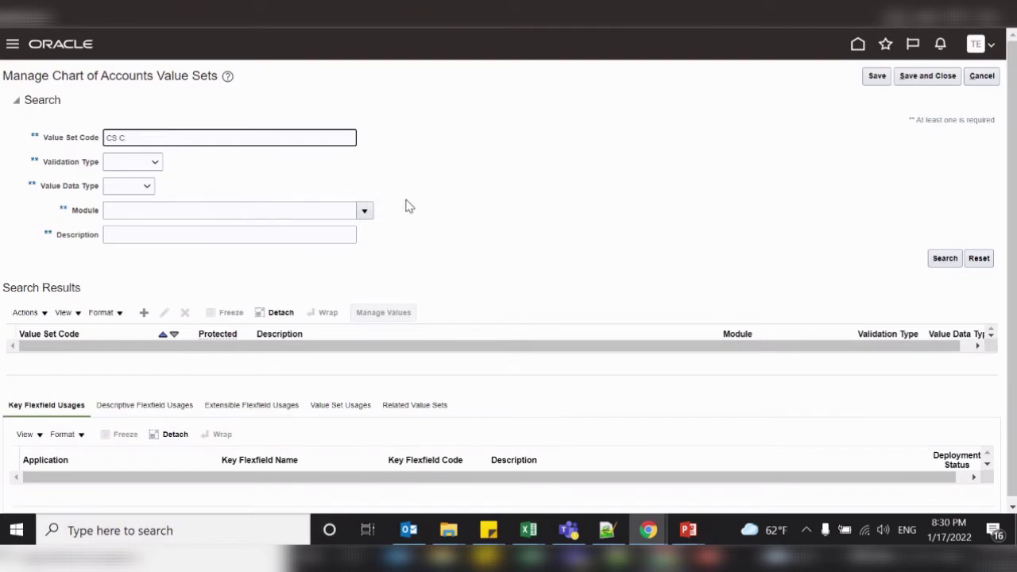
key("Return")
left_click(84, 363)
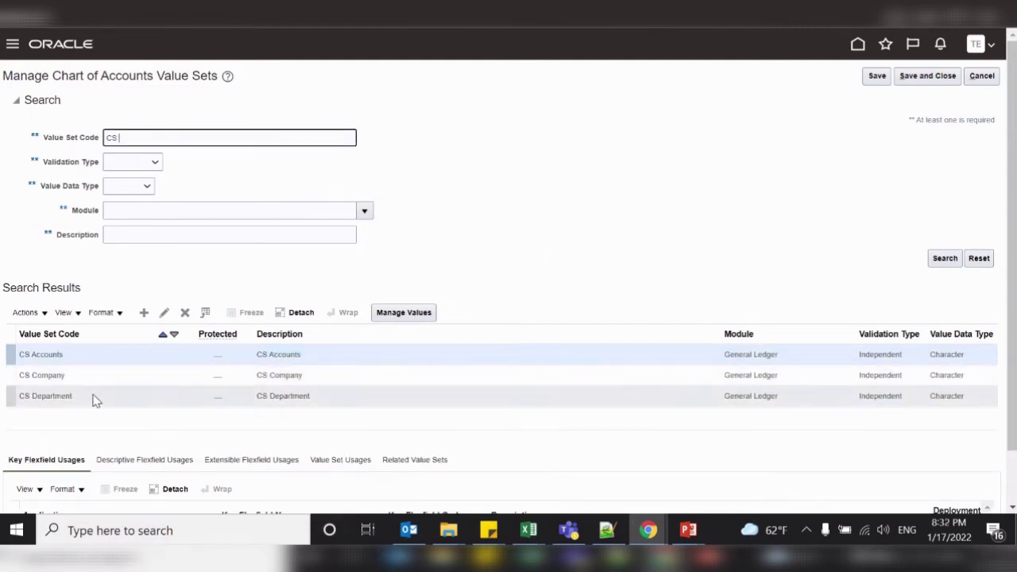
Start a new value set with code and description CS Future, assigned to the General Ledger module
left_click(145, 313)
left_click(124, 103)
type("cs")
type("CS Future")
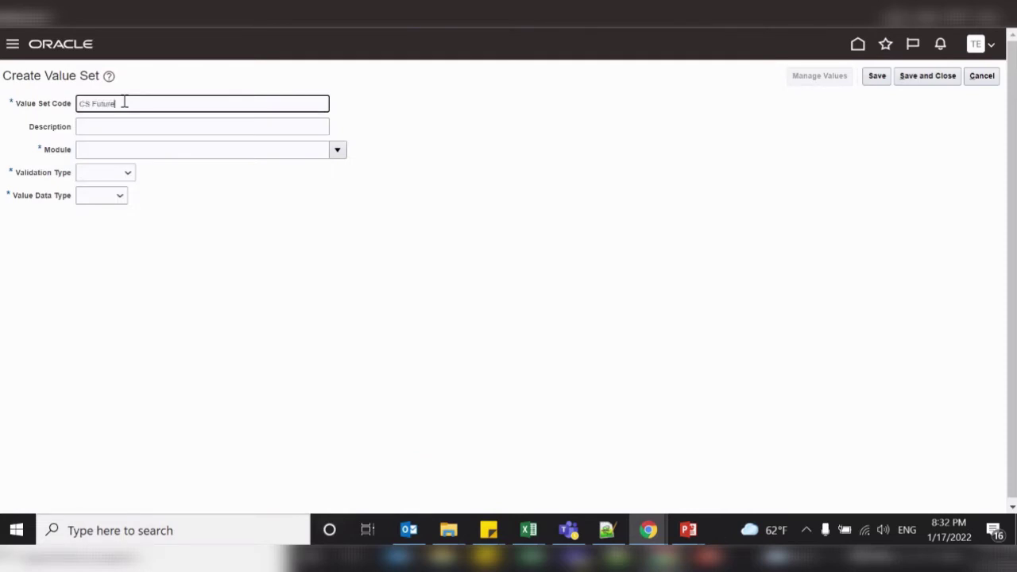
key("Tab")
key("shift+Tab")
key("ctrl+c")
key("Tab")
key("ctrl+v")
left_click(338, 150)
left_click(119, 173)
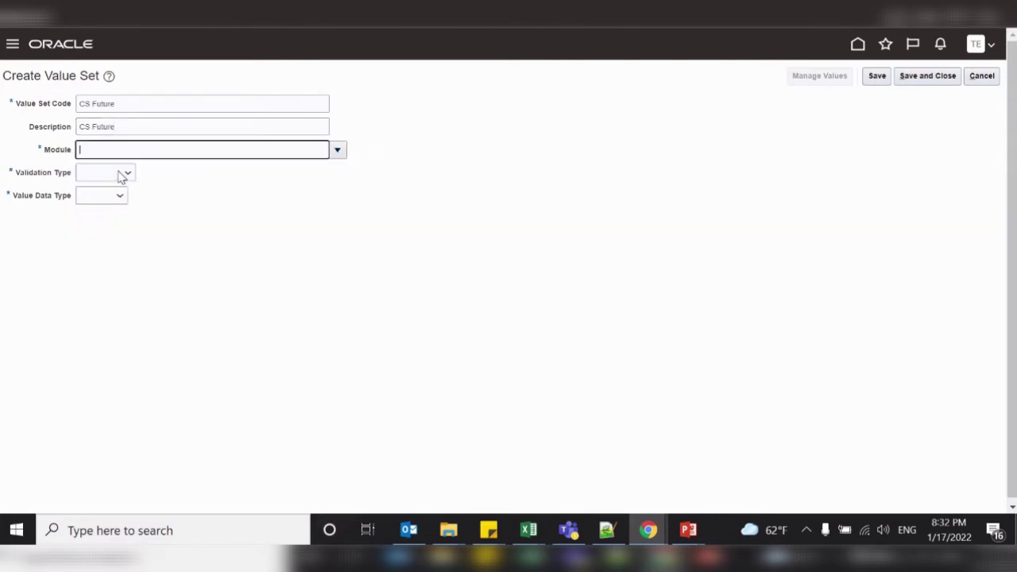
Save CS Future with Independent validation, Character data type, Text subtype and maximum length 4, and refresh the CS value set search
left_click(105, 173)
left_click(119, 203)
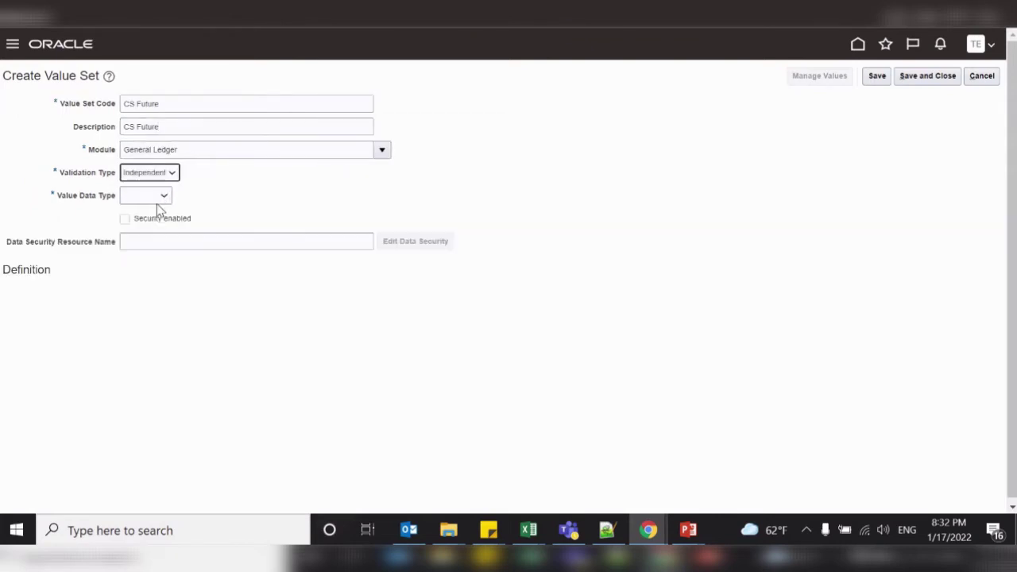
left_click(147, 196)
left_click(151, 219)
left_click(120, 294)
left_click(111, 319)
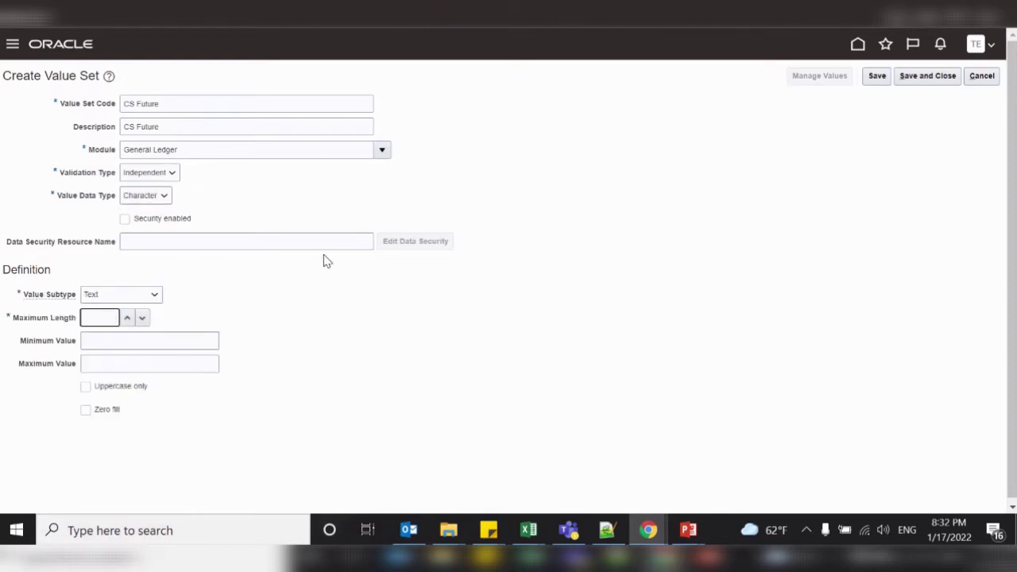
type("4")
key("Tab")
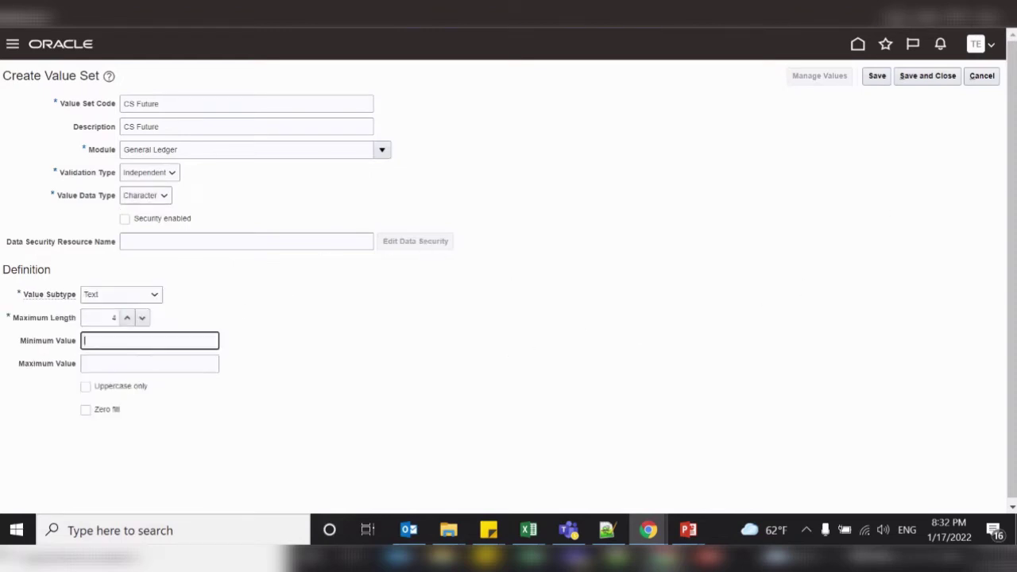
left_click(927, 76)
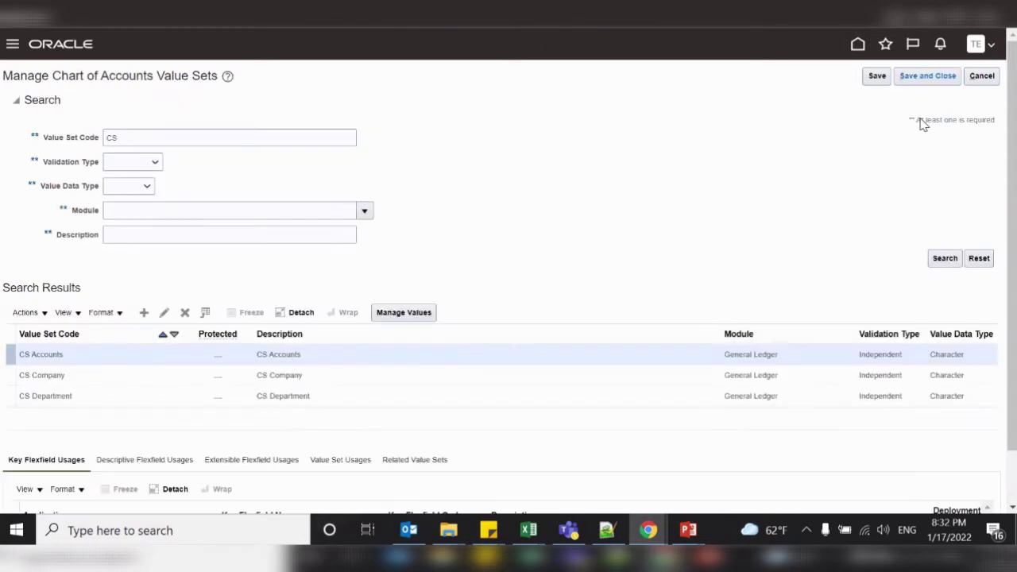
left_click(946, 259)
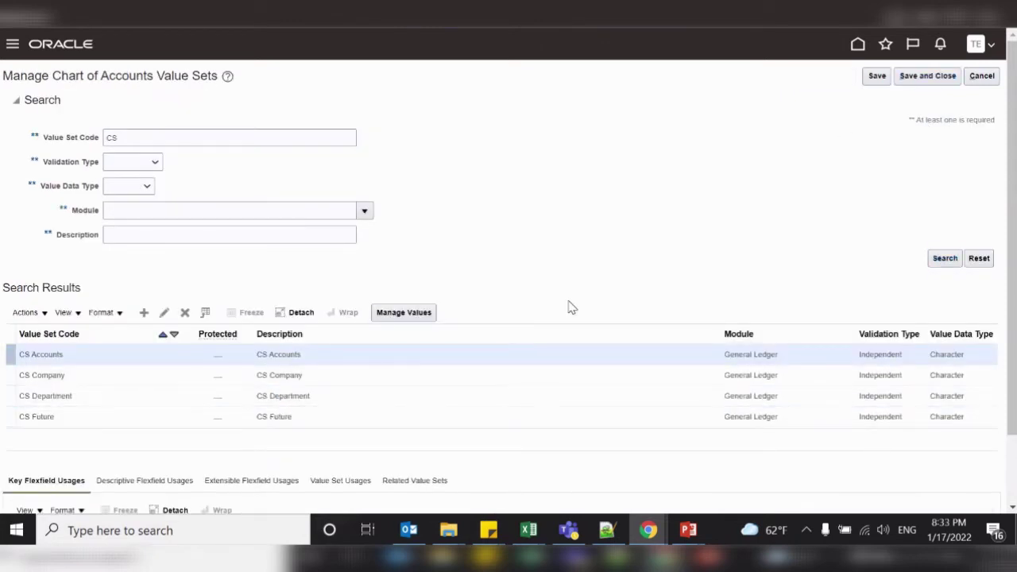
Save and close the value sets page and go to the Manage Chart of Accounts Structures task
left_click(921, 77)
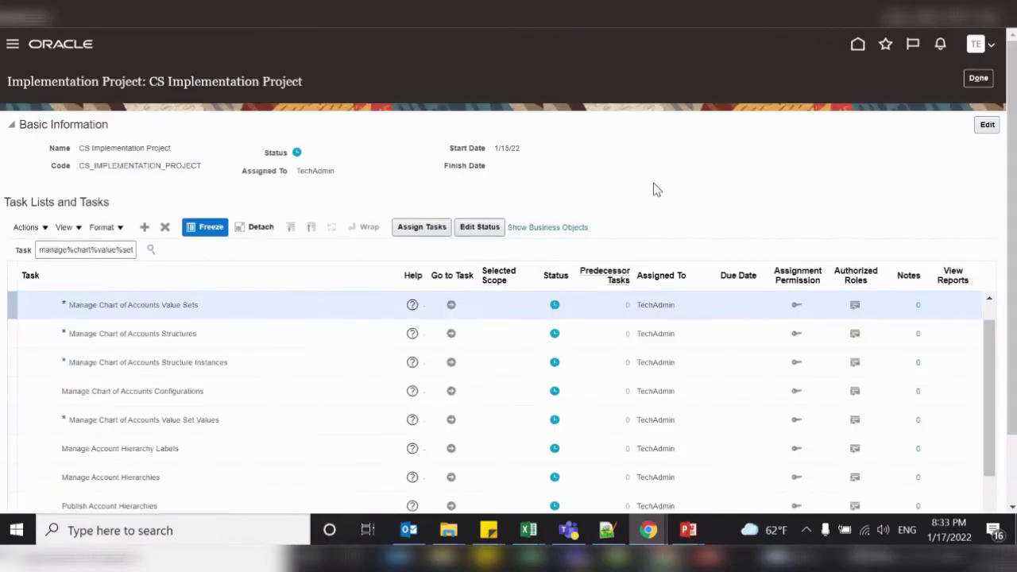
left_click(214, 334)
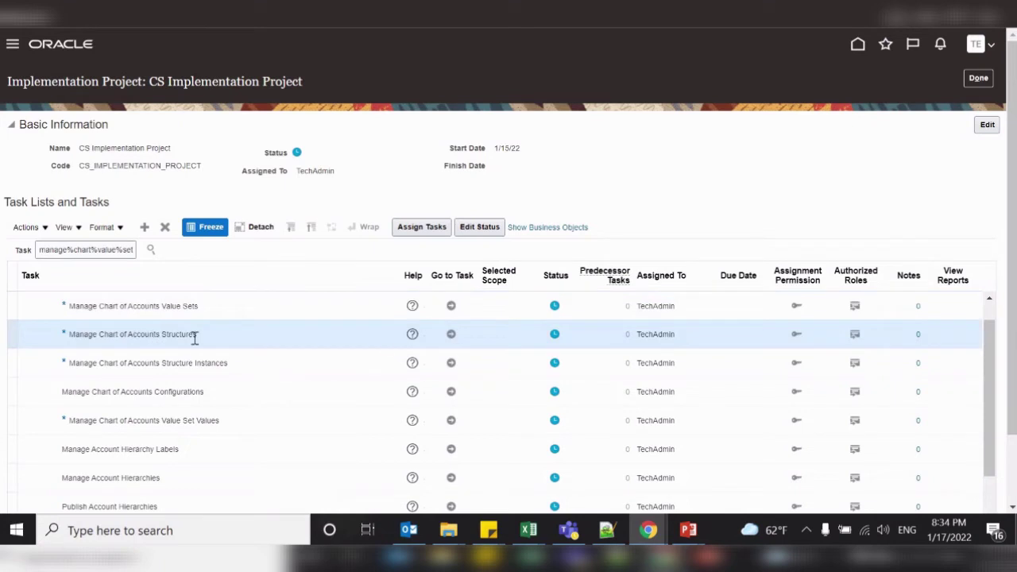
left_click(451, 334)
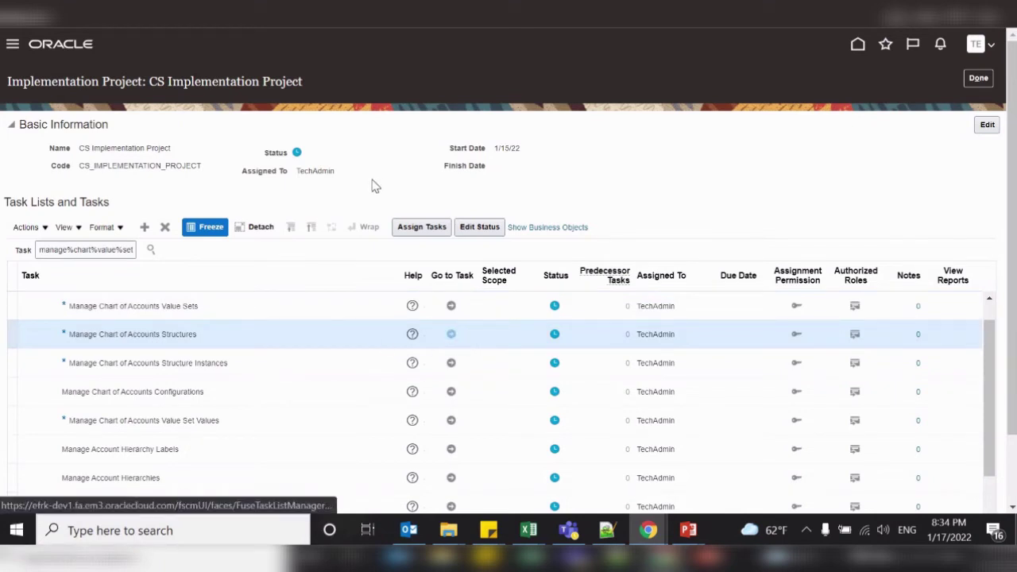
Search key flexfields in the General Ledger module and open the Accounting Flexfield's structures for management
left_click(364, 174)
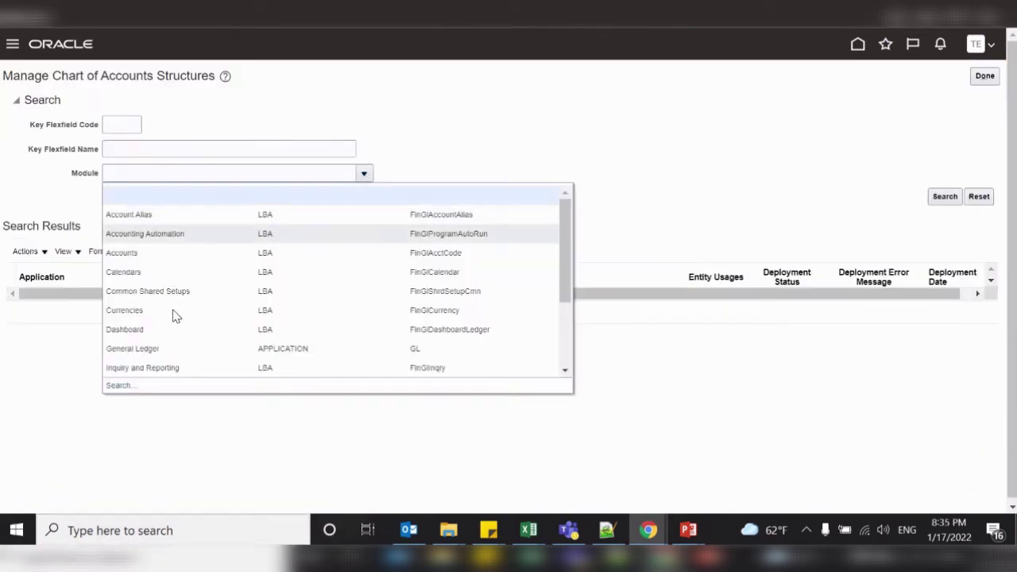
left_click(145, 348)
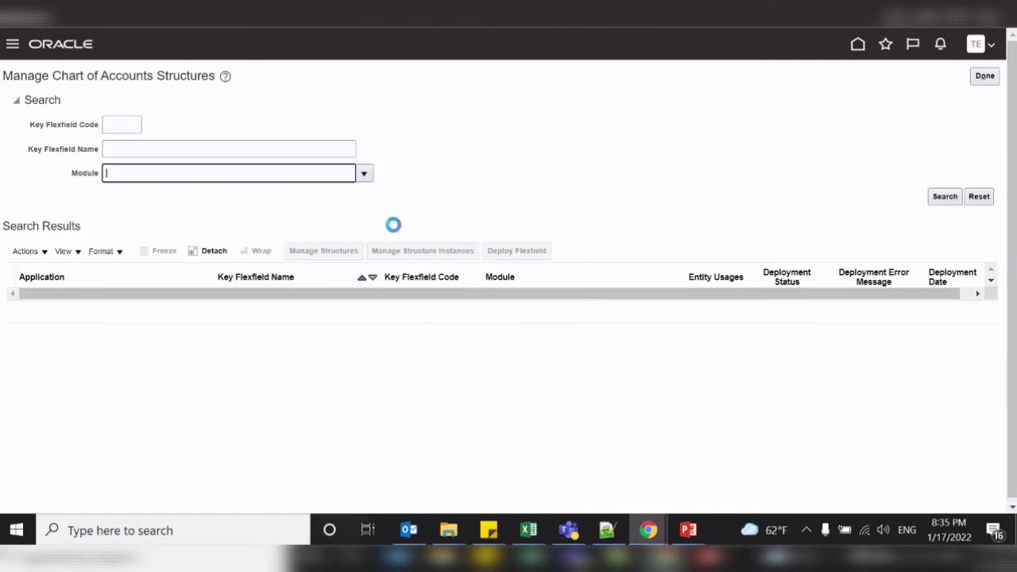
left_click(942, 198)
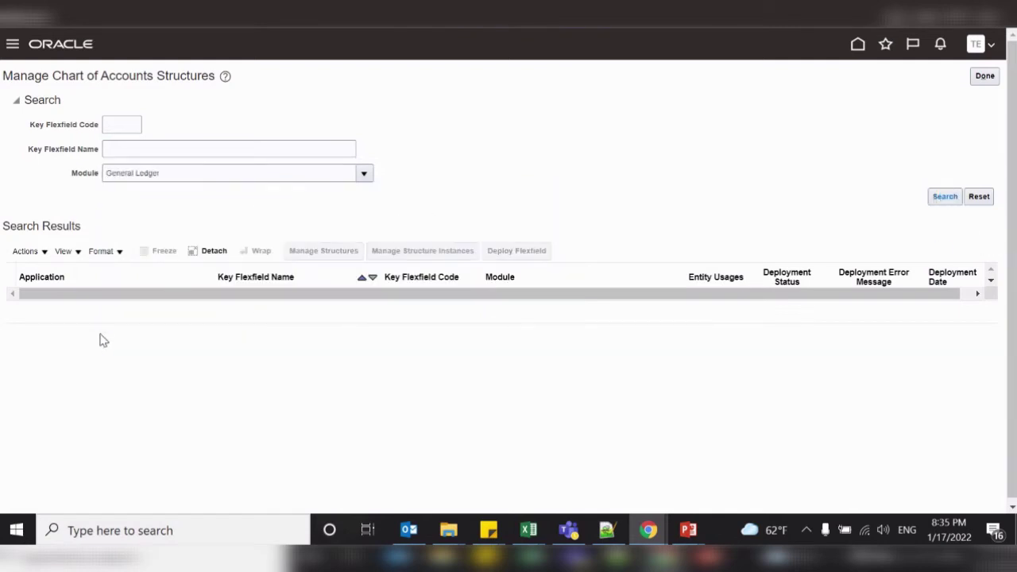
left_click_drag(218, 310, 296, 315)
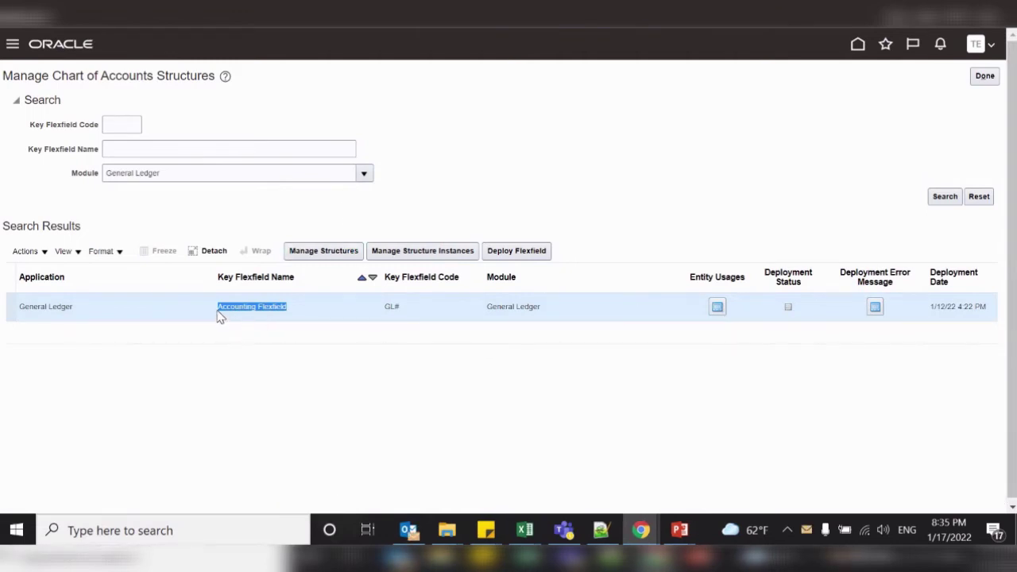
left_click(291, 316)
left_click(325, 253)
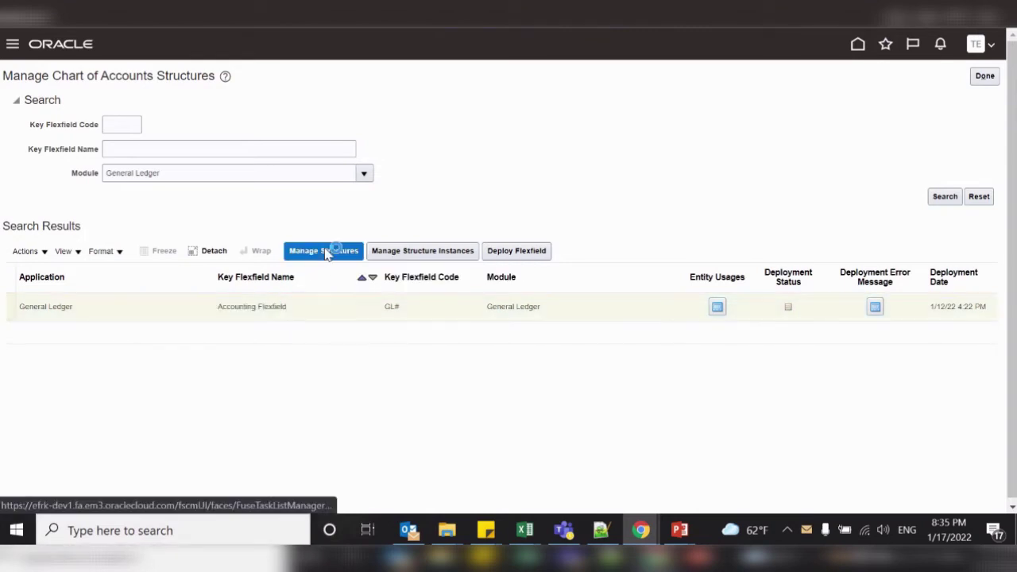
Start a new key flexfield structure with CS KFS as its code, name and description, and a hyphen as delimiter
left_click(146, 238)
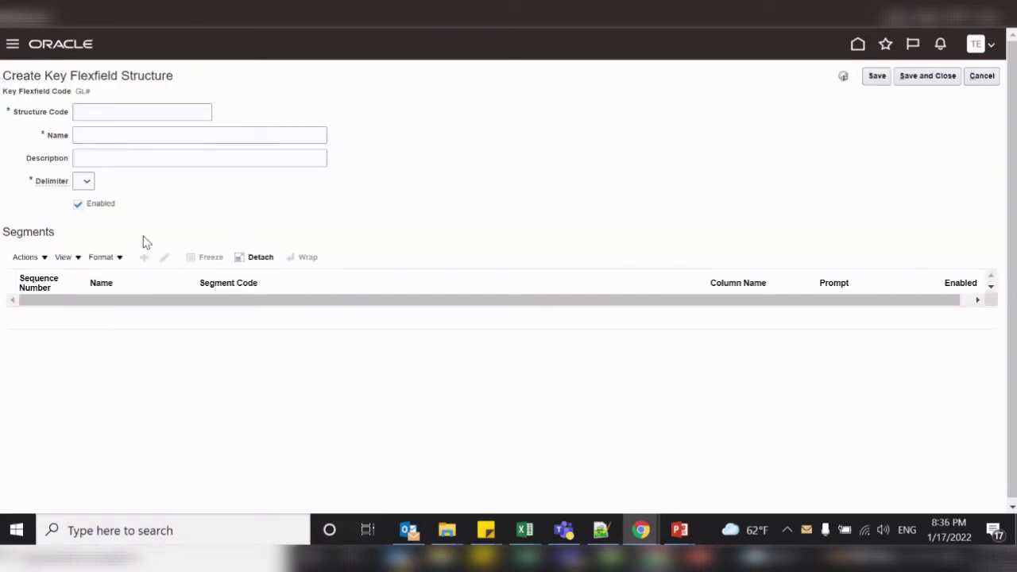
left_click(124, 112)
type("CS_KFS")
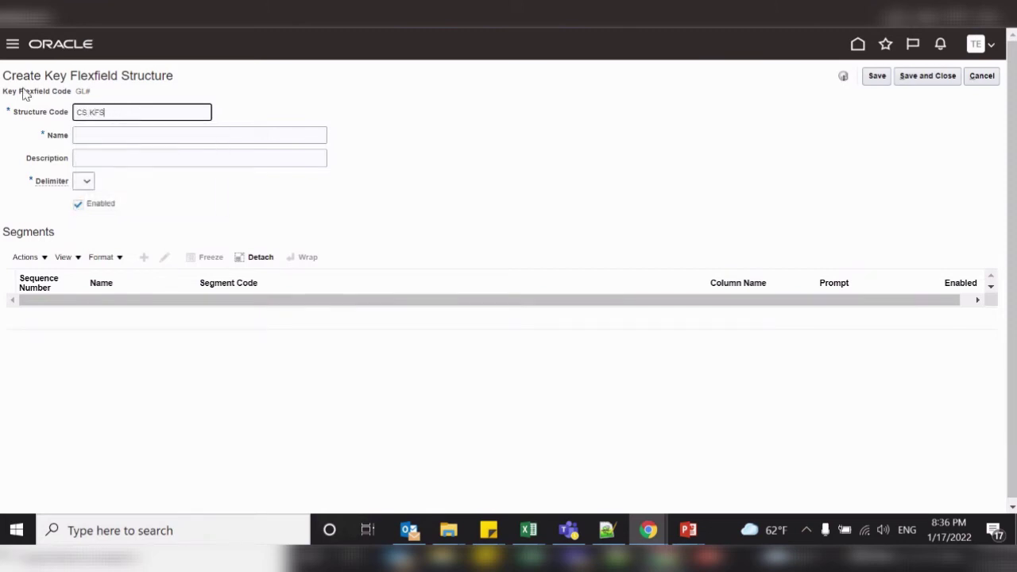
key("ctrl+a")
key("ctrl+c")
left_click(138, 136)
key("ctrl+v")
left_click(133, 166)
key("ctrl+v")
left_click(86, 182)
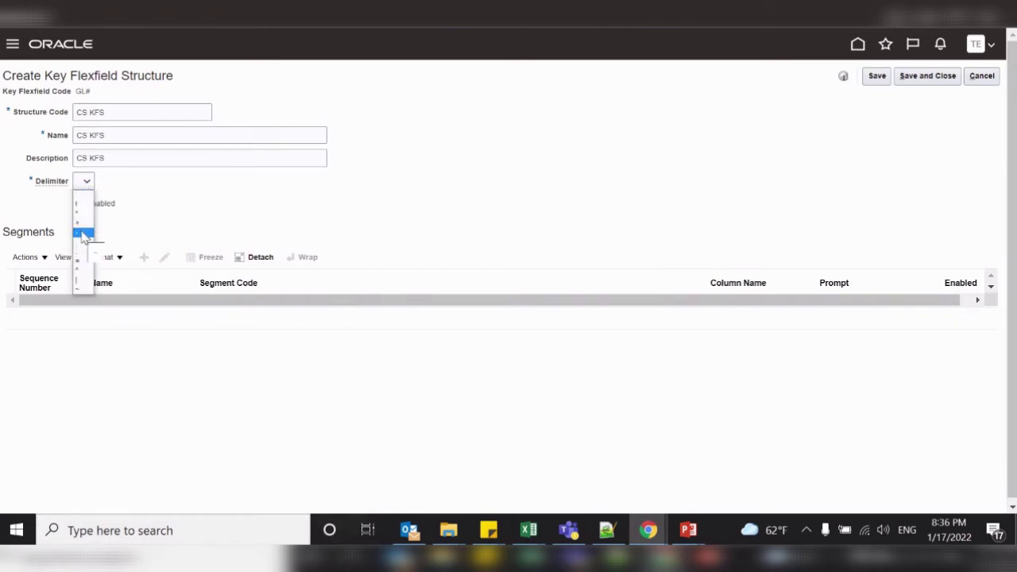
left_click(84, 234)
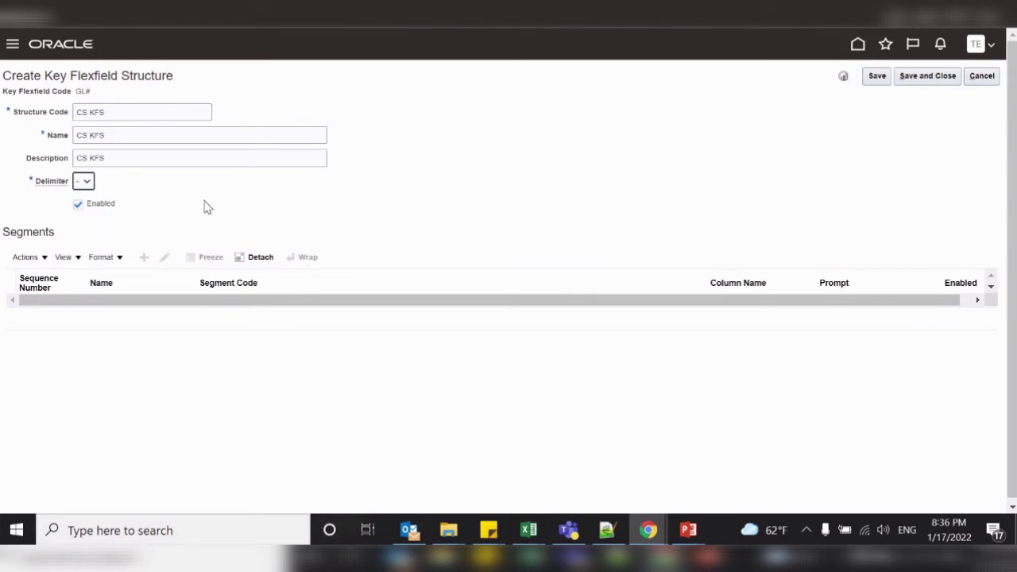
Save the CS KFS structure and start a new segment with Company as its segment code, name and description
left_click(875, 76)
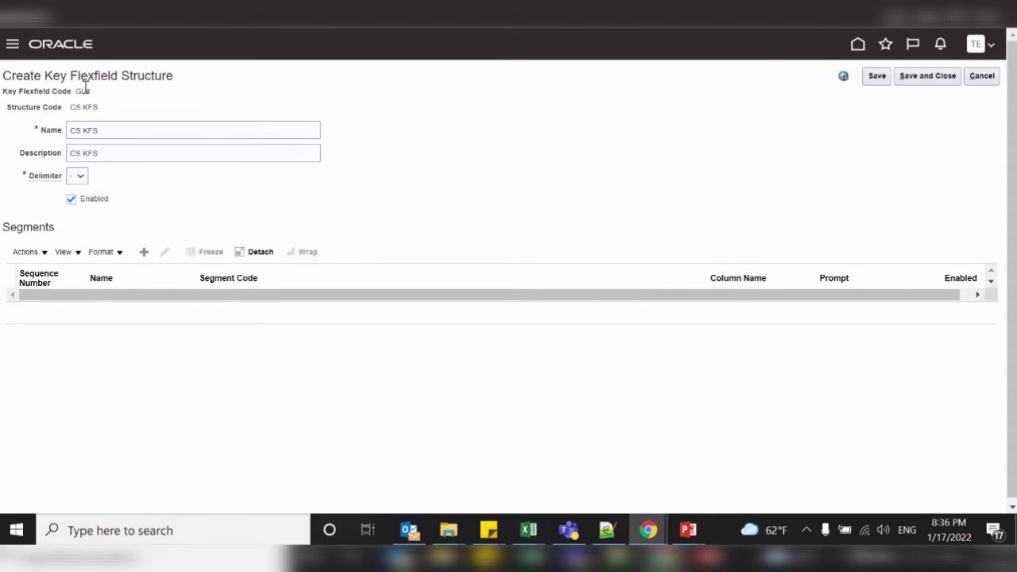
left_click(144, 253)
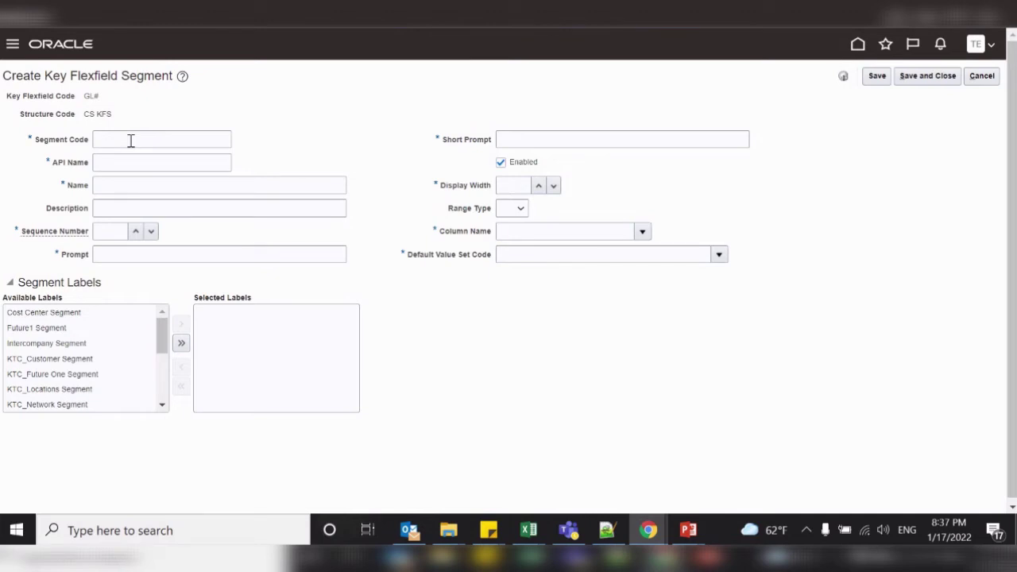
left_click(131, 141)
key("Tab")
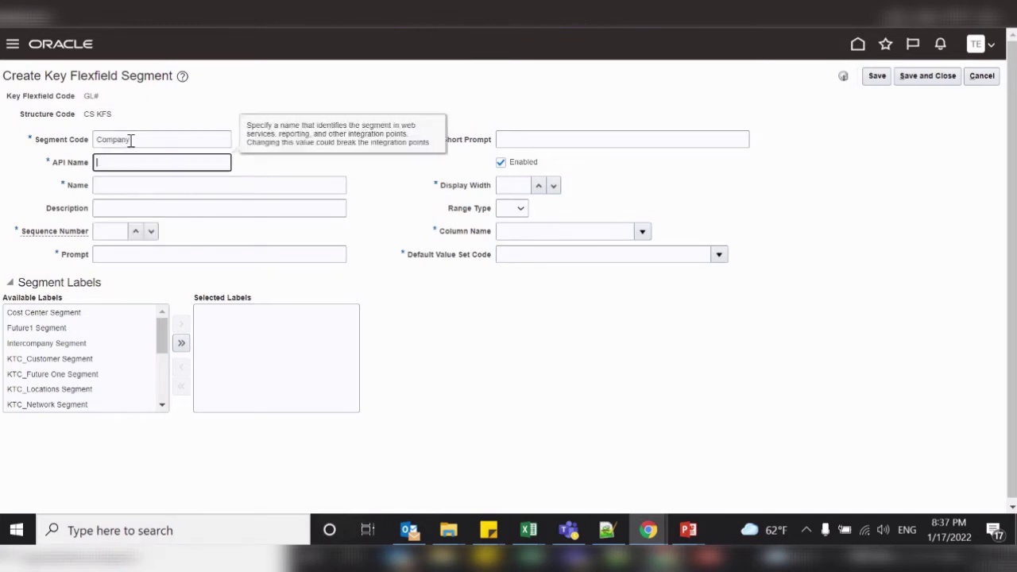
key("Tab")
key("shift+Tab")
key("shift+Tab")
key("ctrl+c")
left_click(119, 190)
key("ctrl+v")
key("Tab")
key("ctrl+v")
key("Tab")
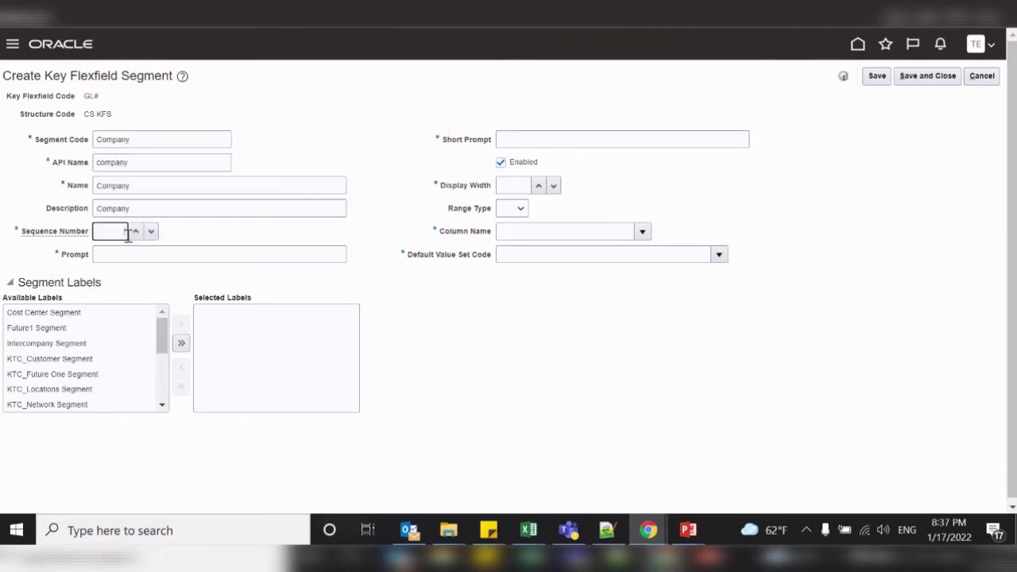
Give the Company segment sequence number 1, prompt Company, short prompt Comp and a display width of 4
type("1")
key("Tab")
key("ctrl+v")
left_click(572, 146)
key("ctrl+v")
key("Tab")
left_click(528, 187)
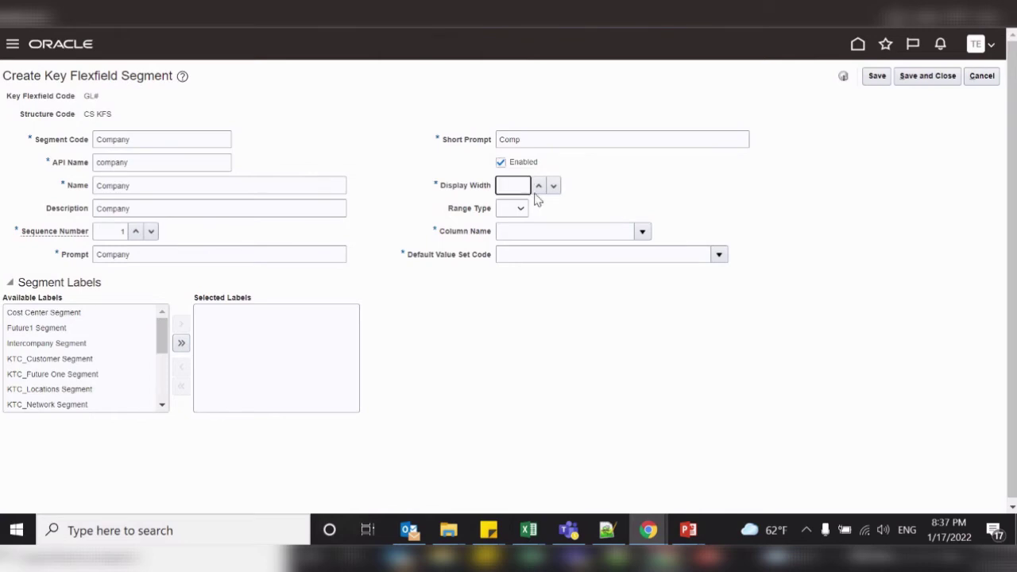
type("4")
left_click(524, 210)
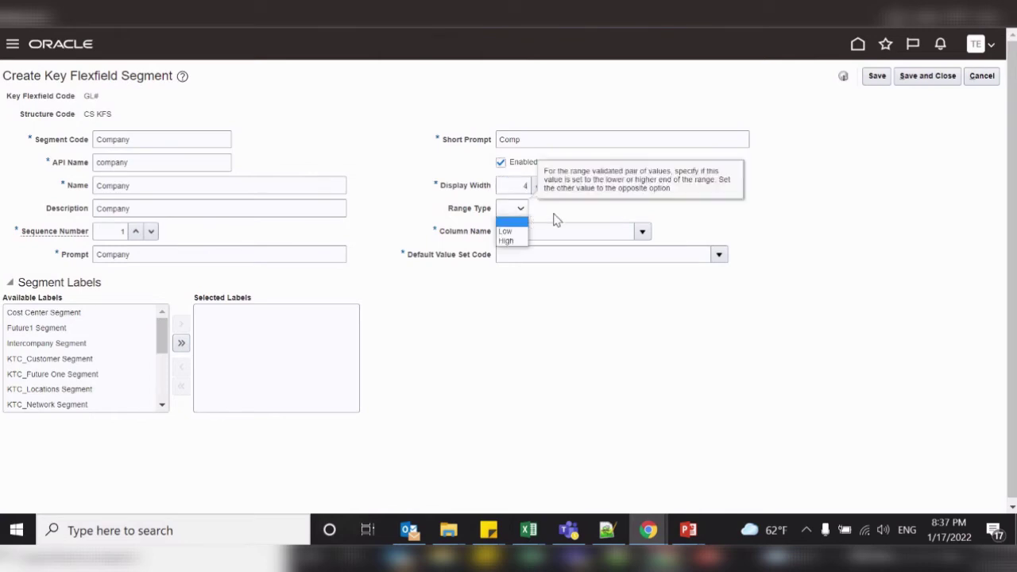
Assign column SEGMENT1 to the Company segment and find and select CS Company as its default value set
left_click(642, 232)
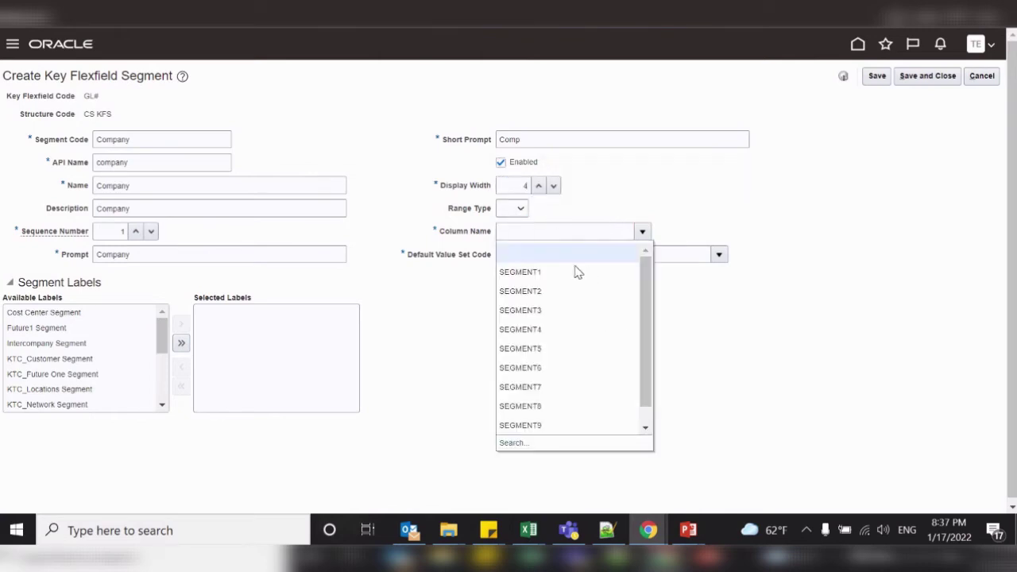
left_click(565, 267)
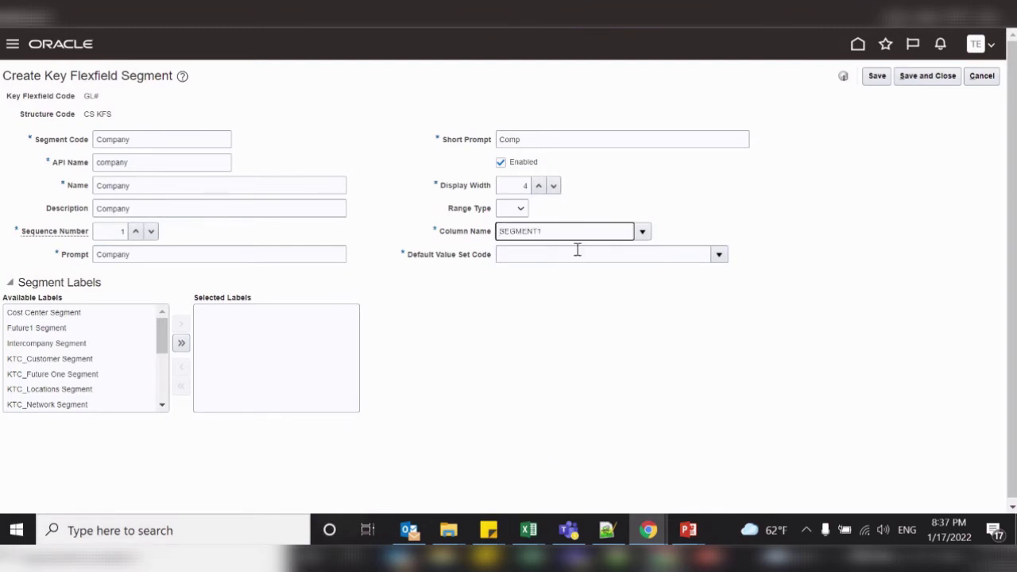
left_click(718, 254)
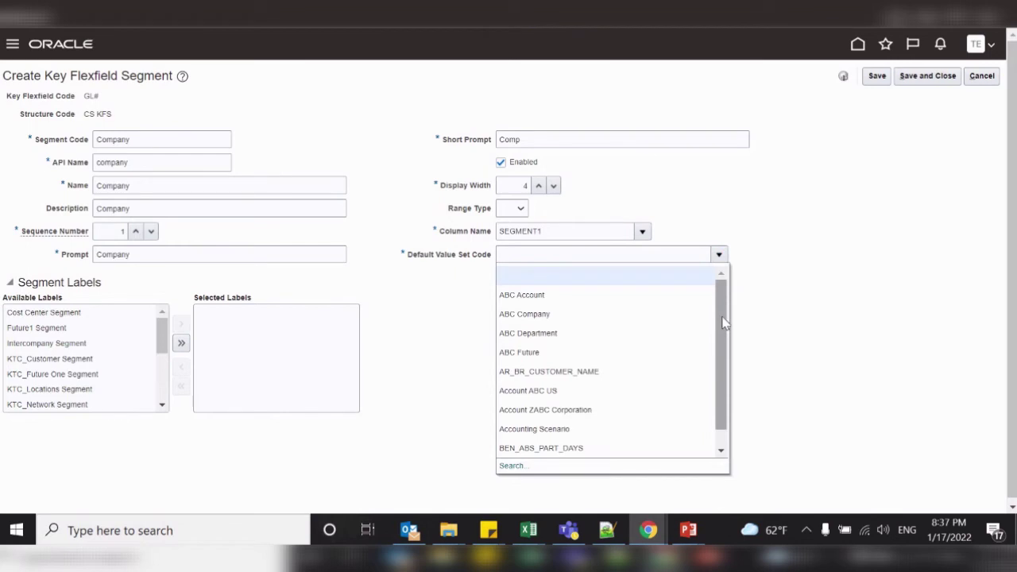
left_click(586, 251)
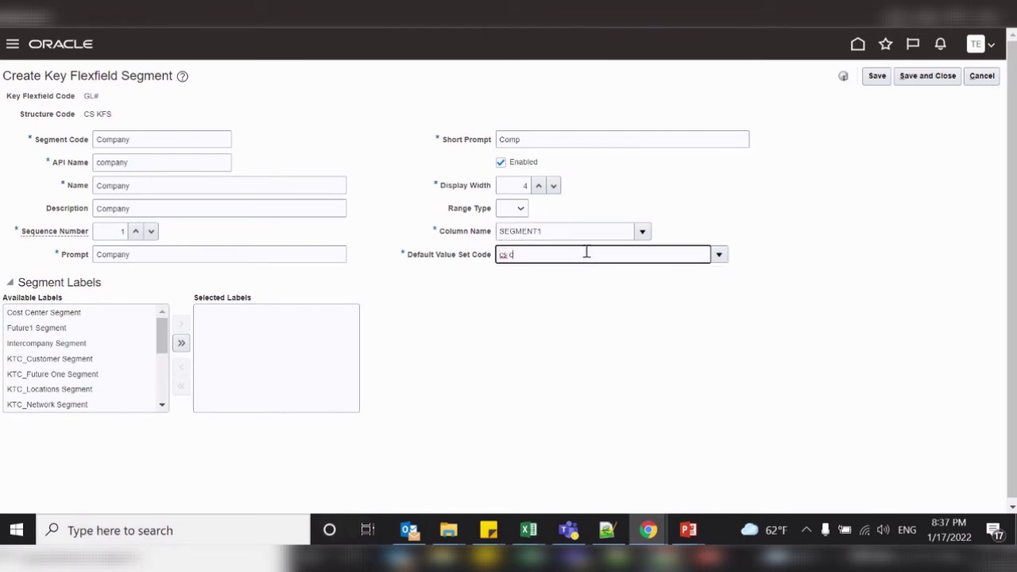
type("cs com")
left_click(718, 254)
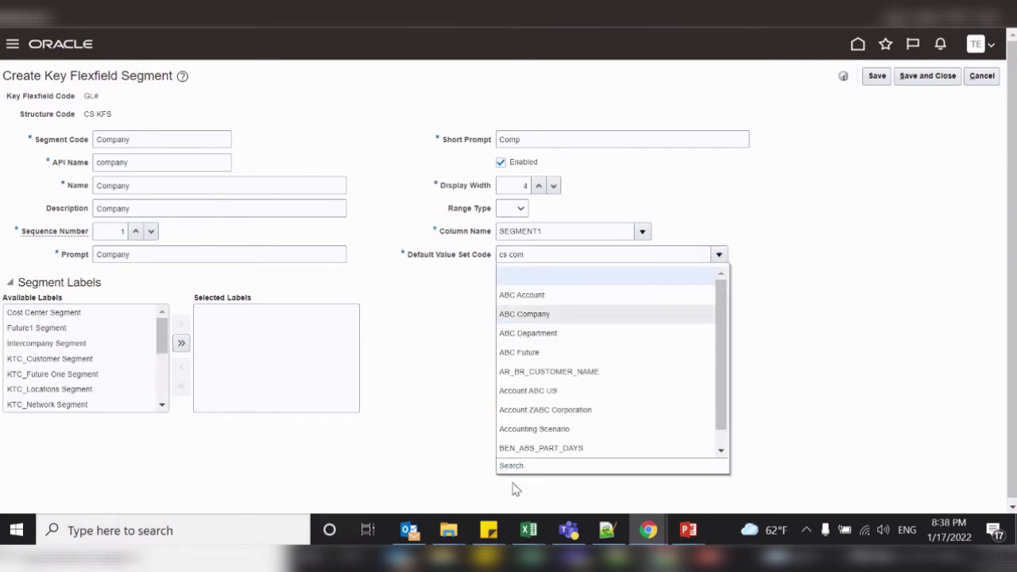
left_click(318, 206)
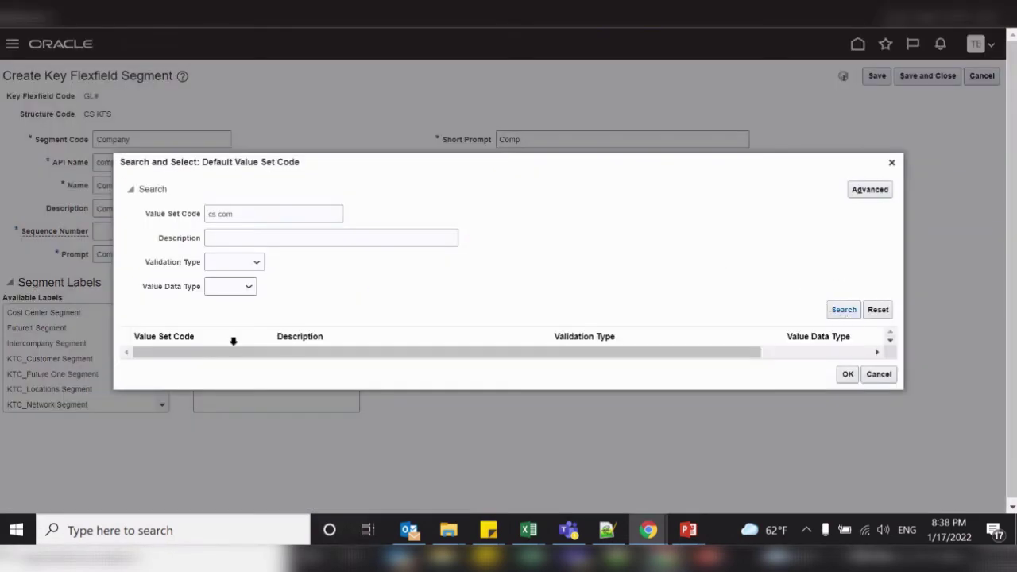
left_click(215, 347)
left_click(846, 387)
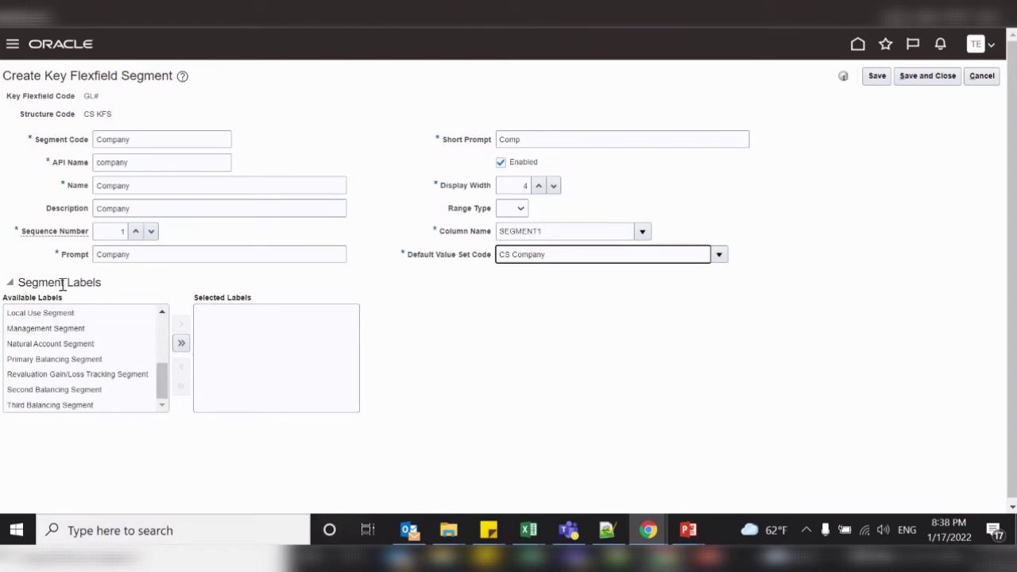
Label the Company segment as Primary Balancing Segment, then save and close it
left_click(125, 357)
left_click(182, 324)
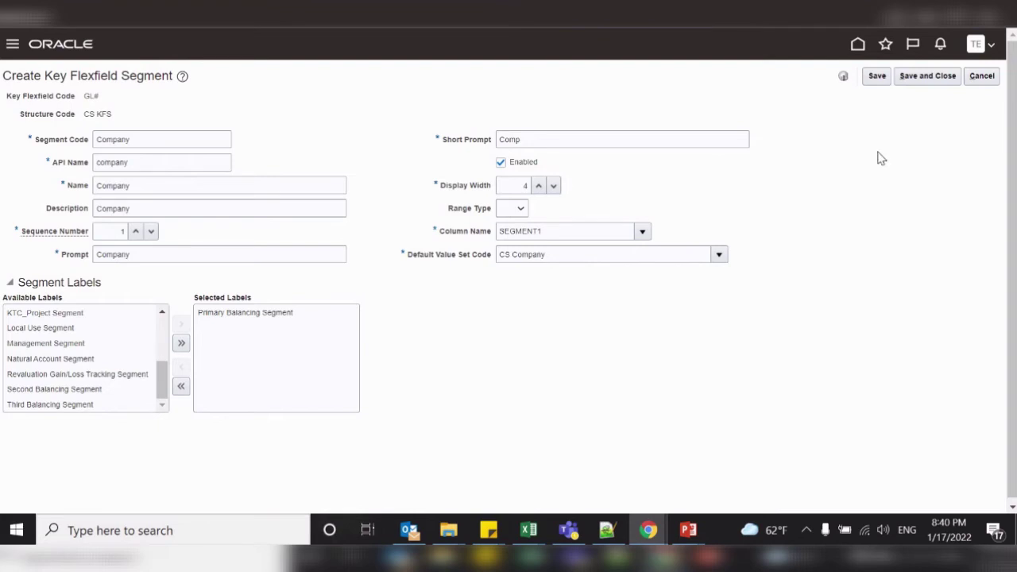
left_click(927, 78)
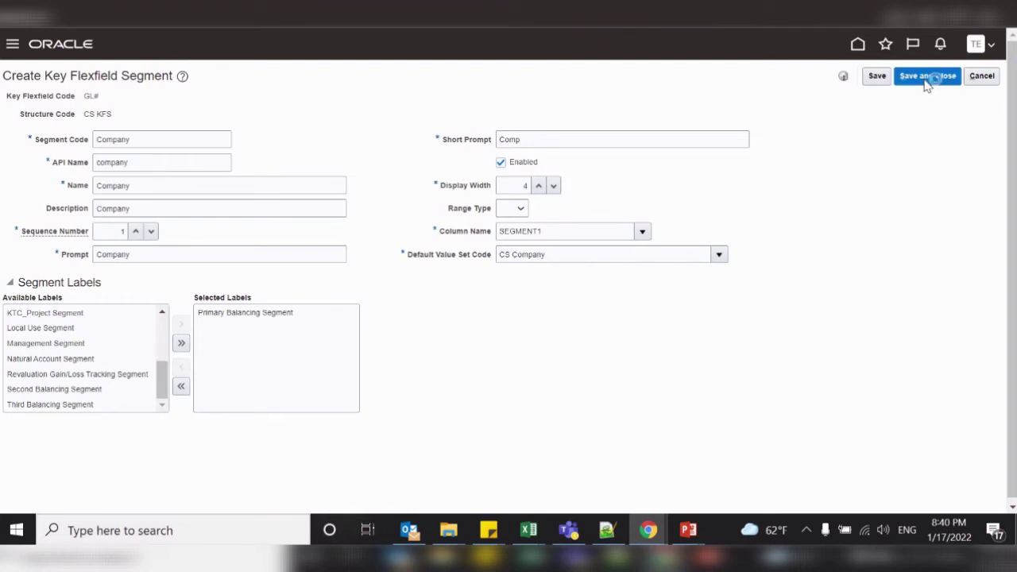
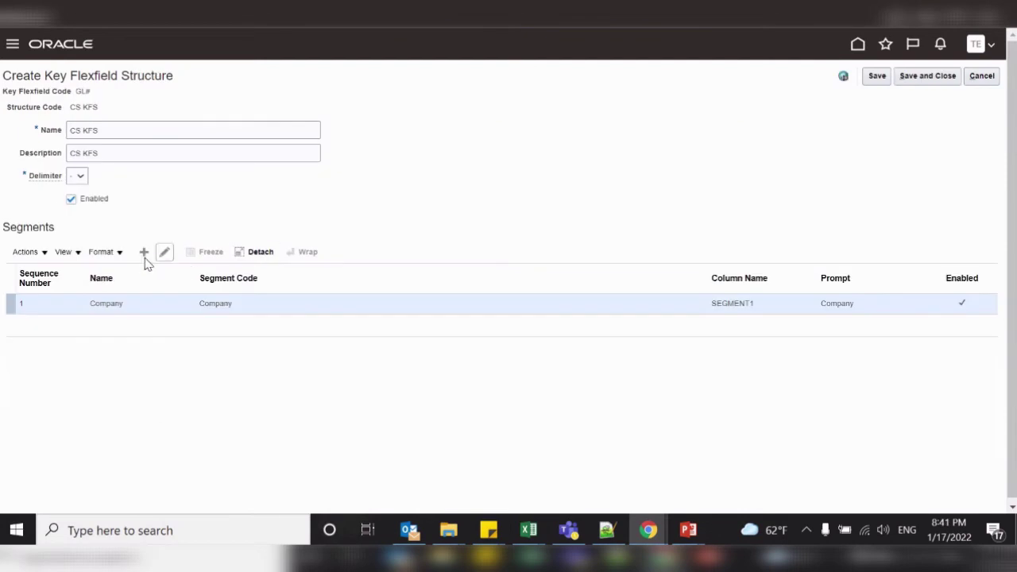
Start a second segment with Department as its segment code, name and description
left_click(144, 252)
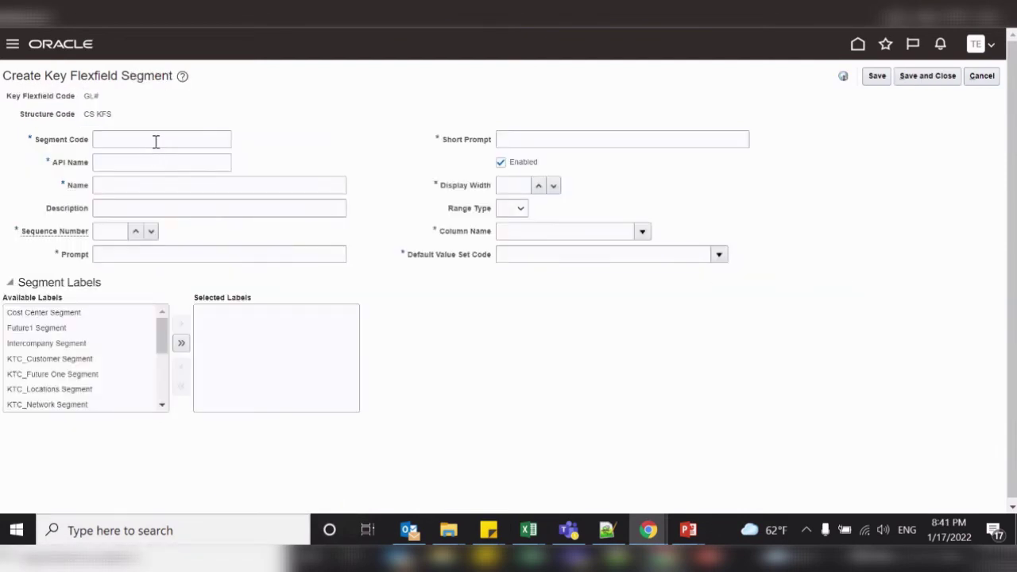
left_click(155, 141)
type("Depa")
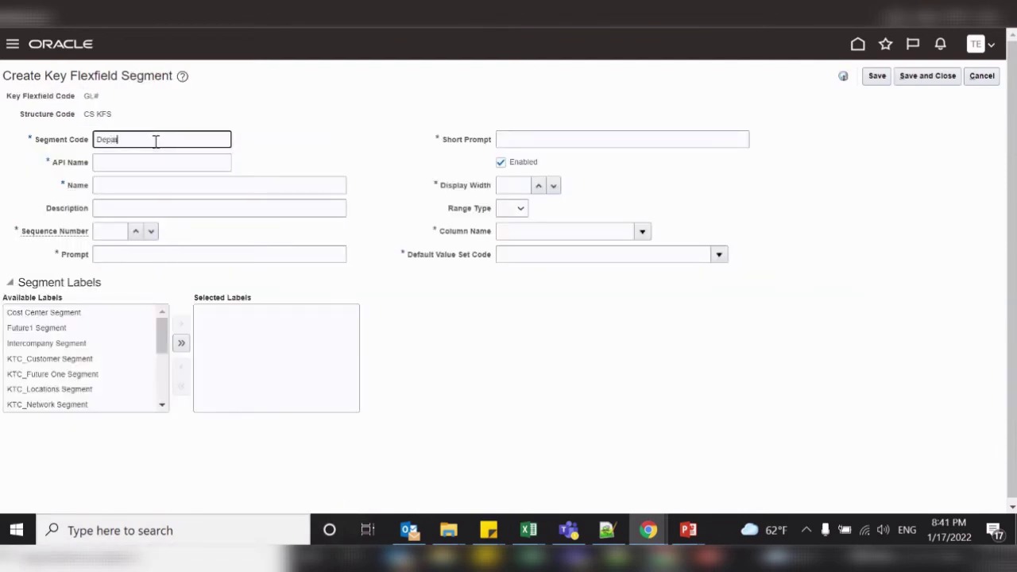
type("rtment")
key("Tab")
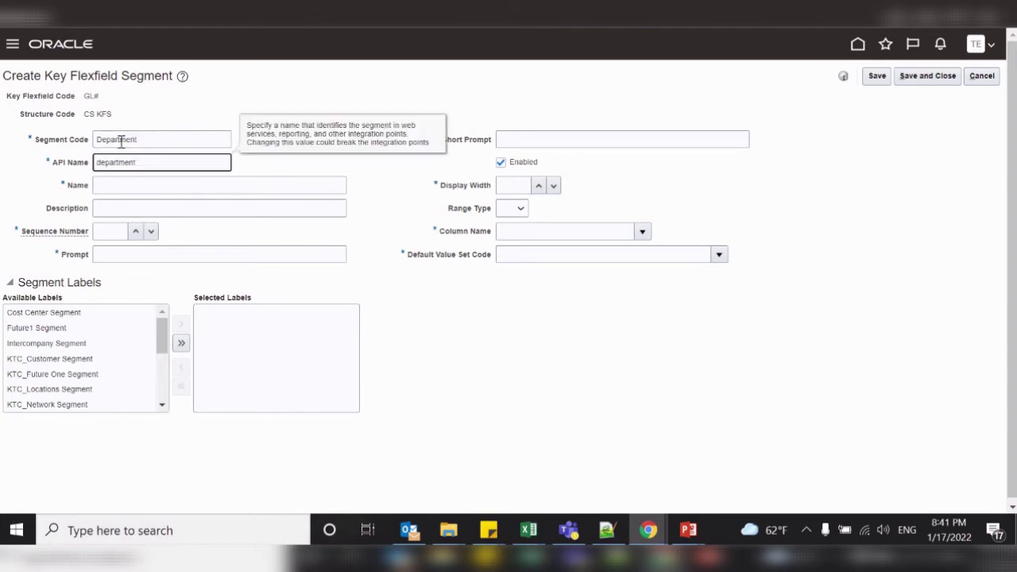
left_click(119, 187)
type("Department")
key("Tab")
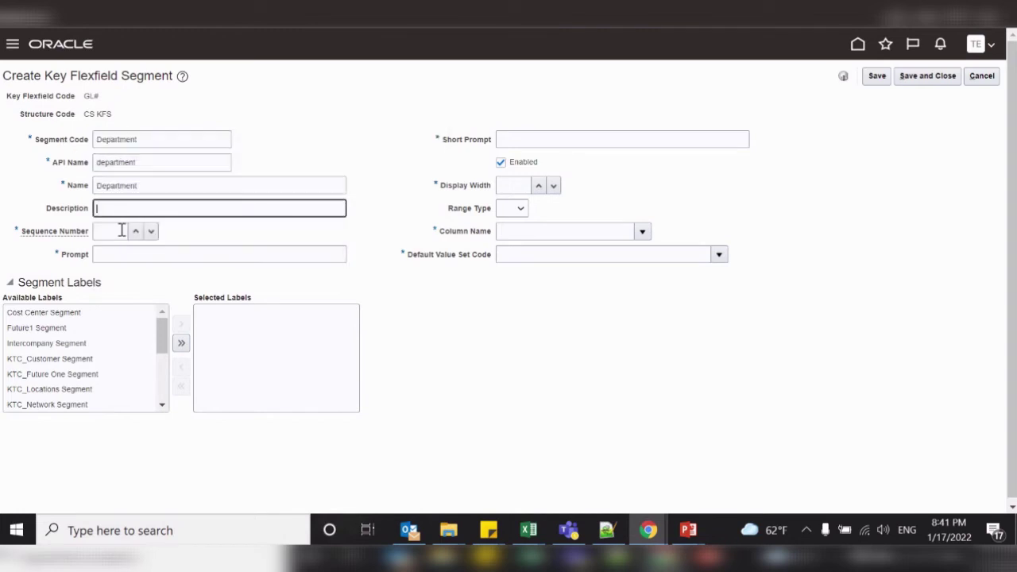
type("Department")
Give the Department segment sequence number 2, prompt Department, short prompt Dept and a display width of 3
key("Tab")
type("2")
left_click(118, 254)
type("Department")
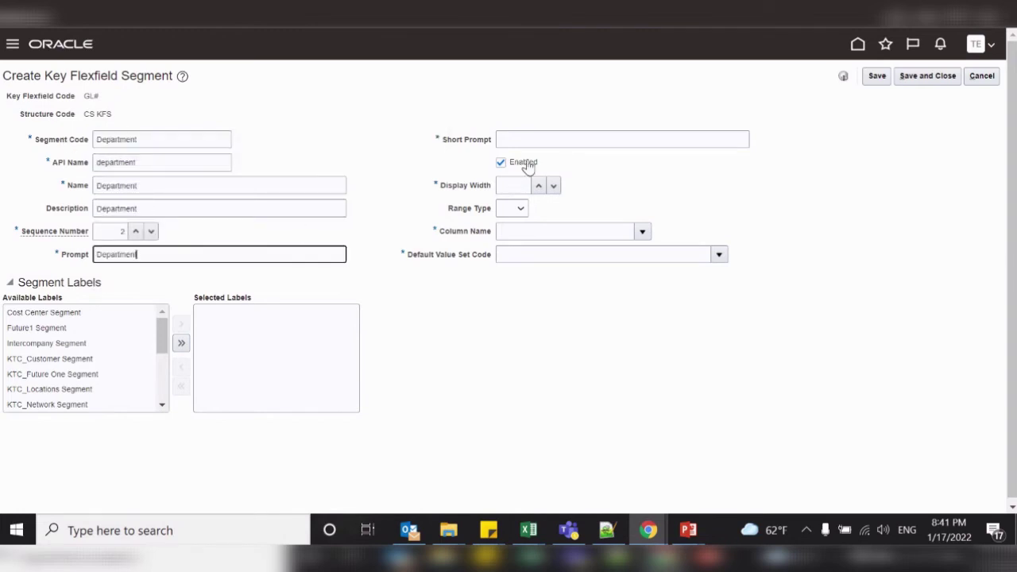
left_click(539, 141)
type("Department")
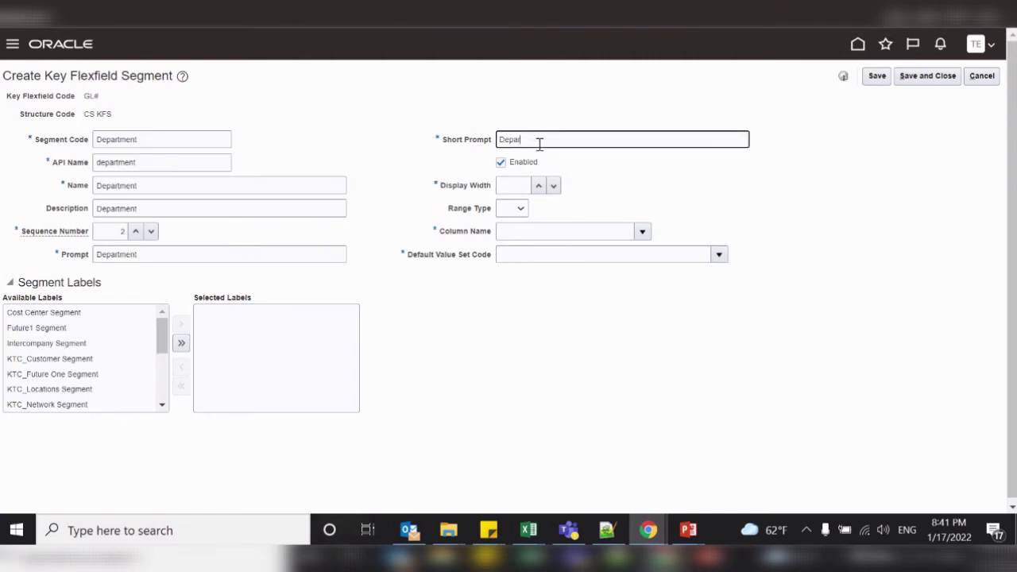
key("BackSpace")
type("t")
key("Tab")
left_click(517, 187)
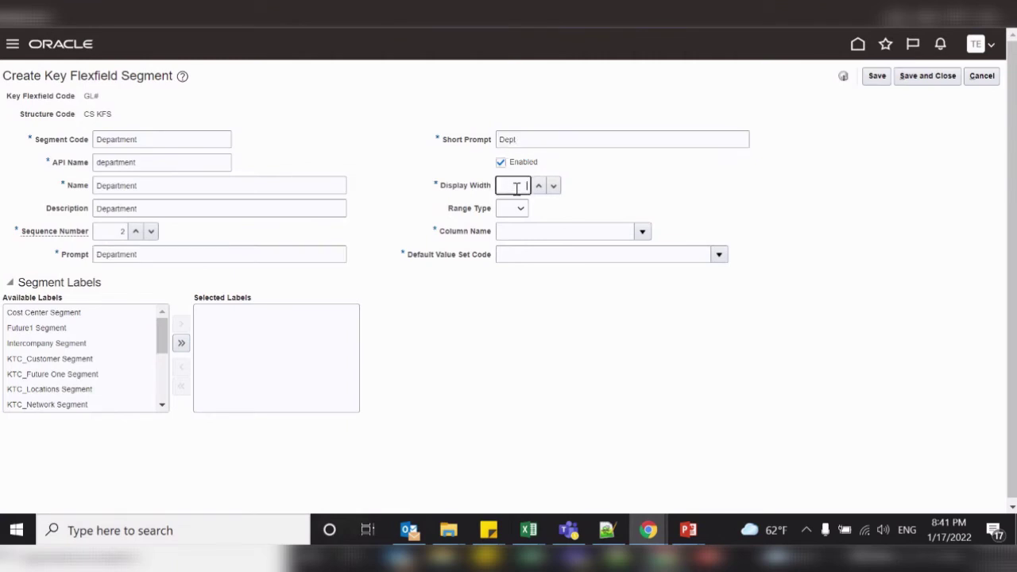
type("3")
key("Tab")
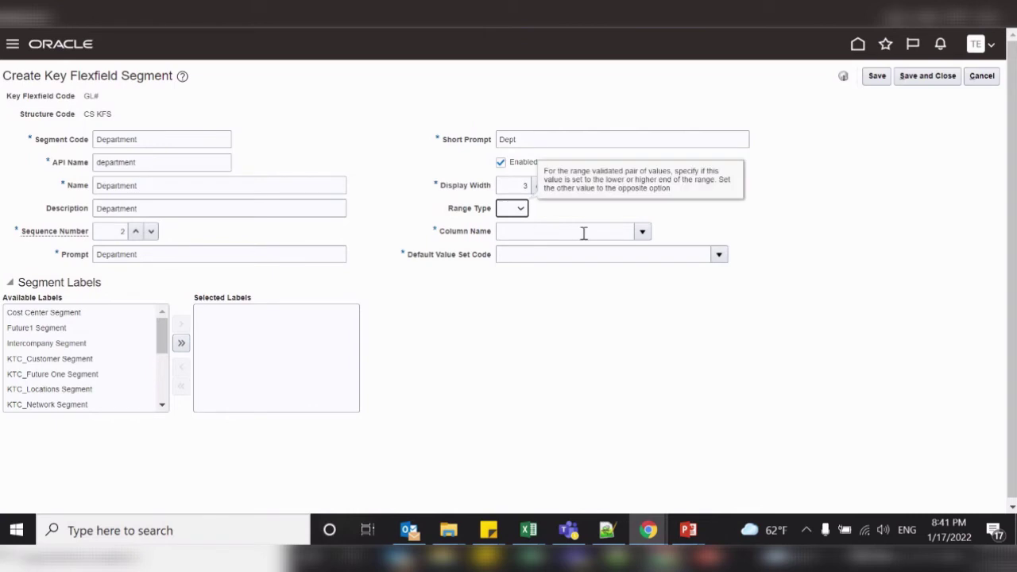
Assign column SEGMENT2 to the Department segment and find and select CS Department as its default value set
left_click(643, 232)
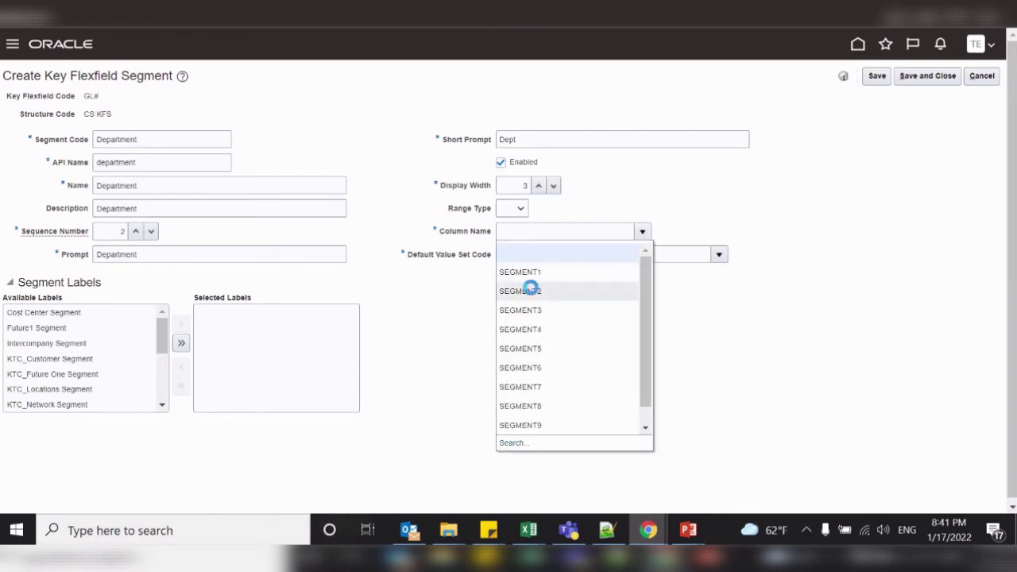
left_click(539, 253)
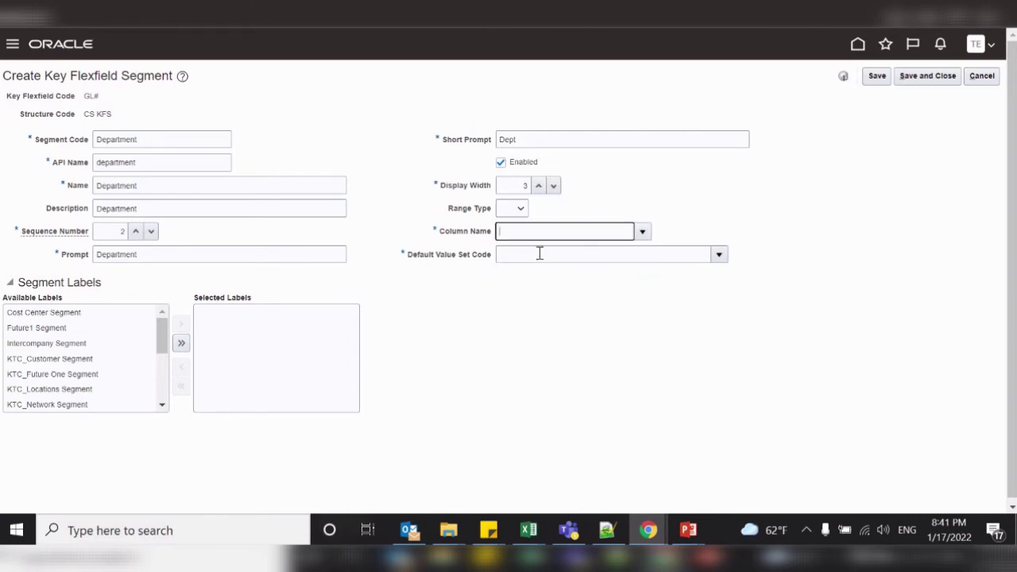
left_click(719, 254)
left_click(509, 464)
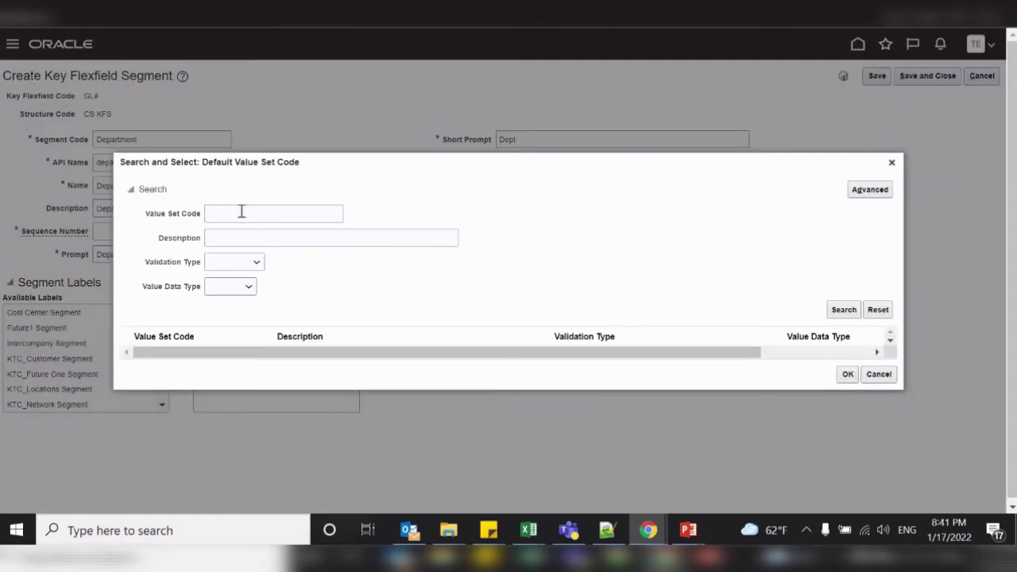
left_click(241, 214)
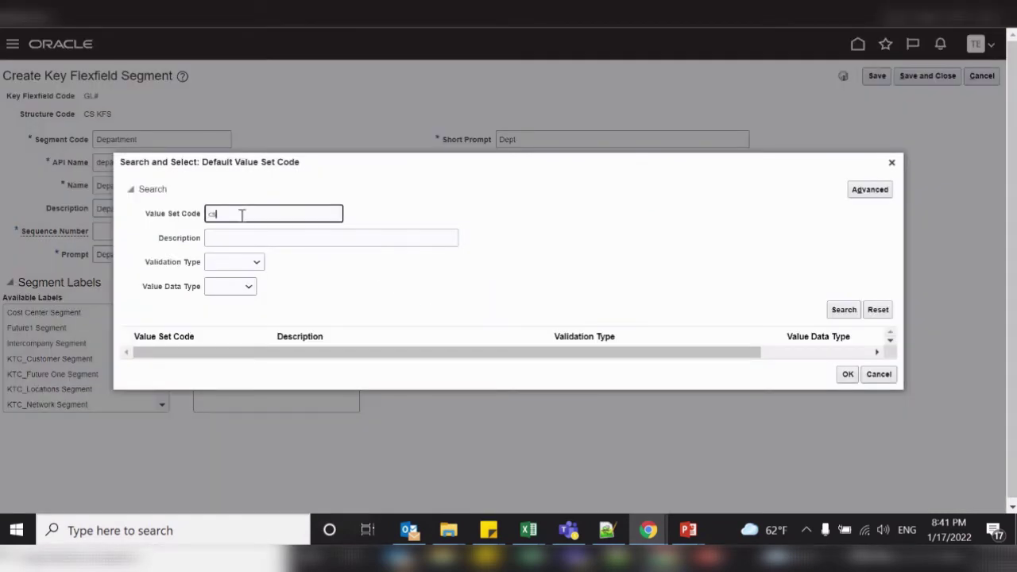
key("Return")
left_click(179, 344)
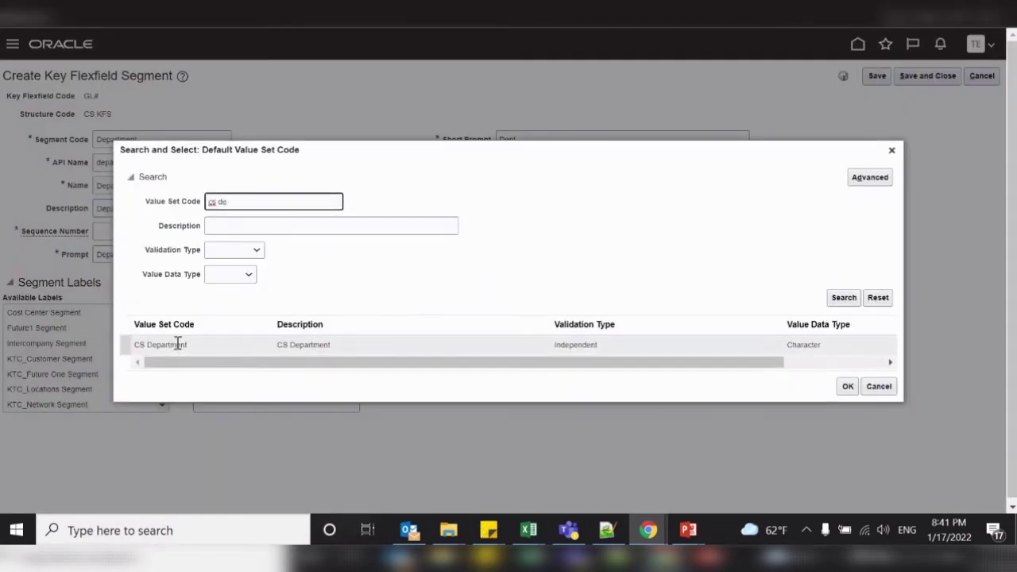
left_click(848, 387)
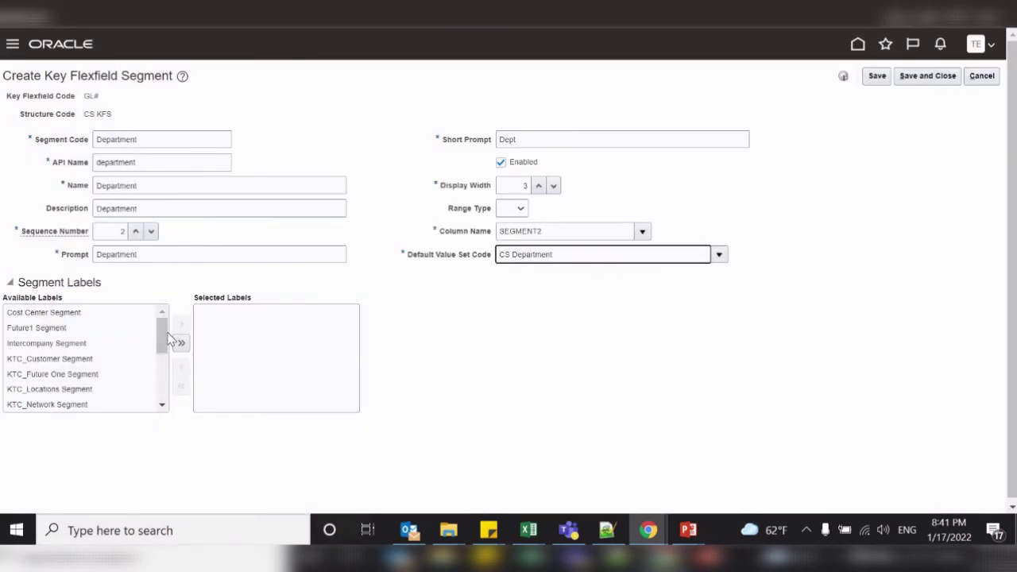
Label the Department segment as Cost Center Segment, then save and close it
left_click(75, 315)
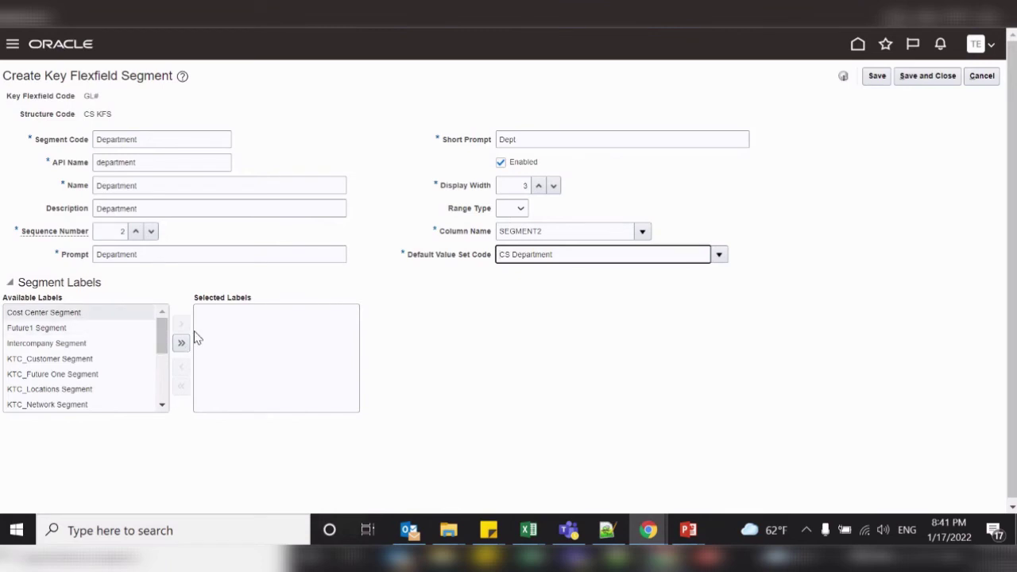
left_click(182, 341)
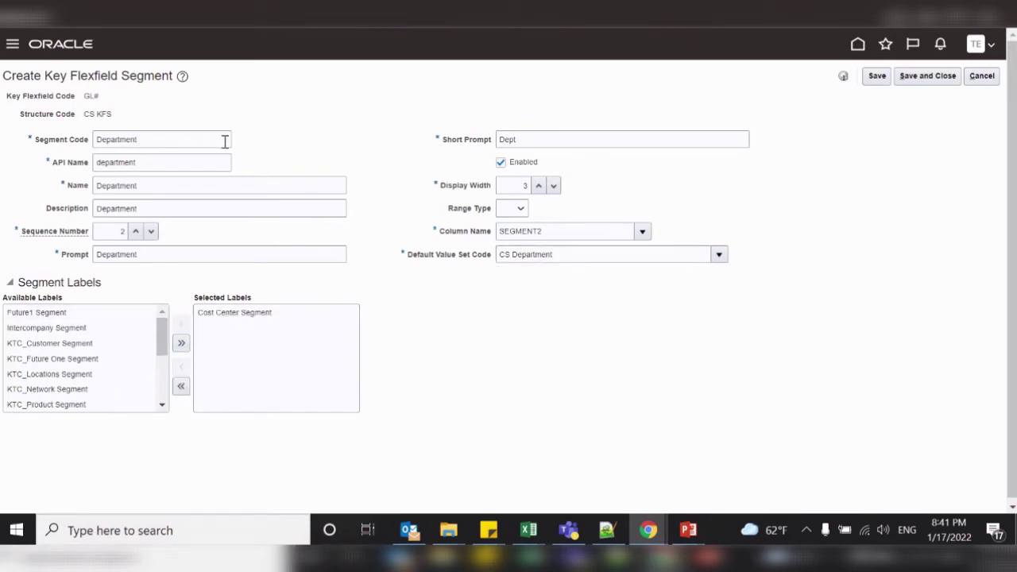
left_click(932, 76)
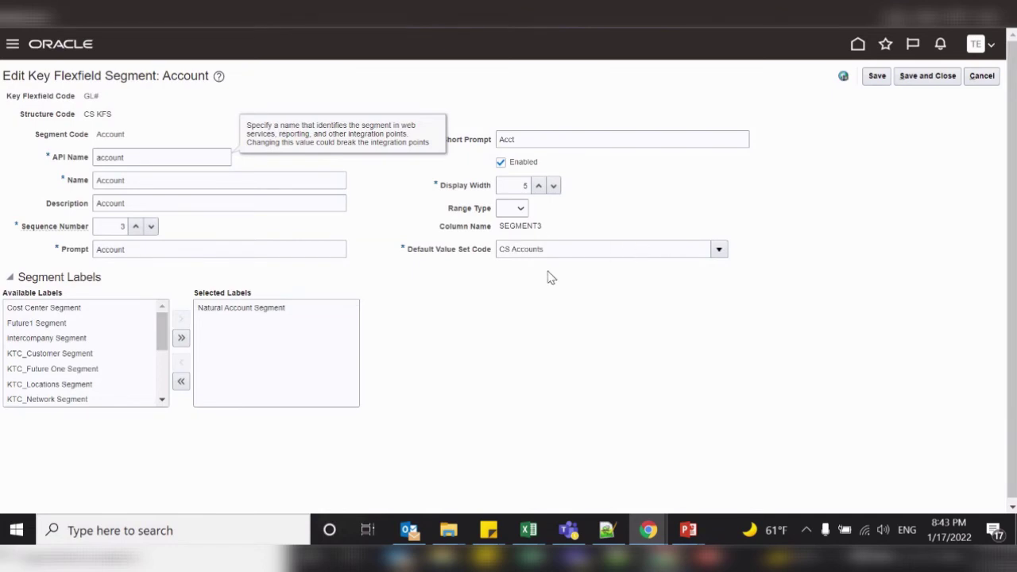
Save the Account segment and add a Future segment with sequence 4, short prompt Fut1, width 4, column SEGMENT4 and value set CS Future
left_click(940, 78)
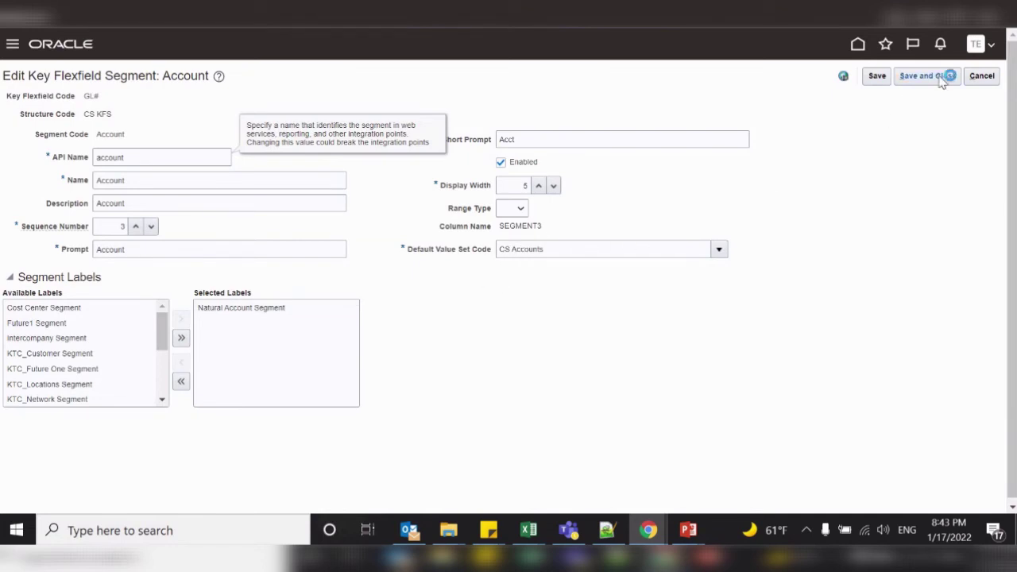
left_click(144, 253)
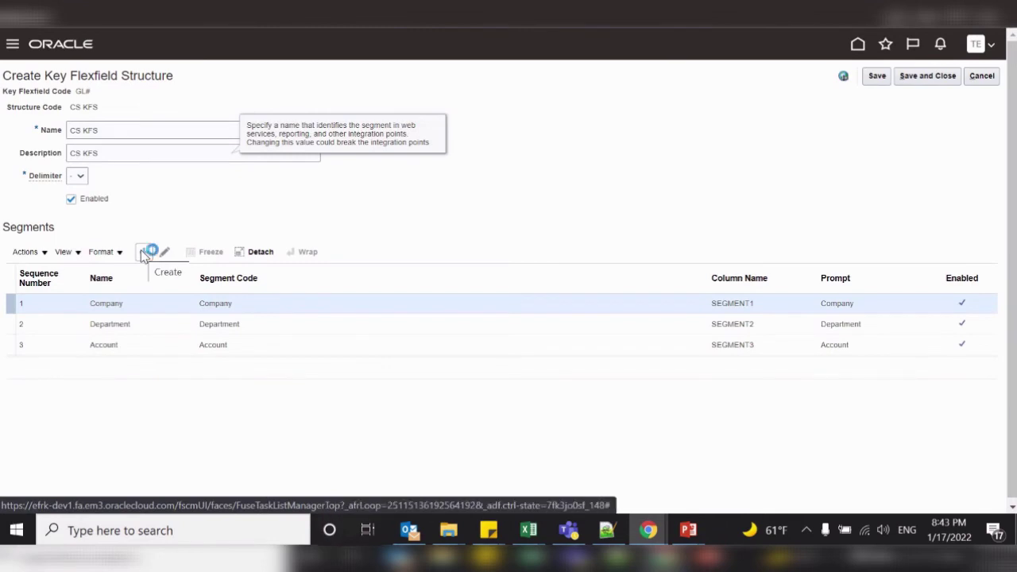
left_click(153, 142)
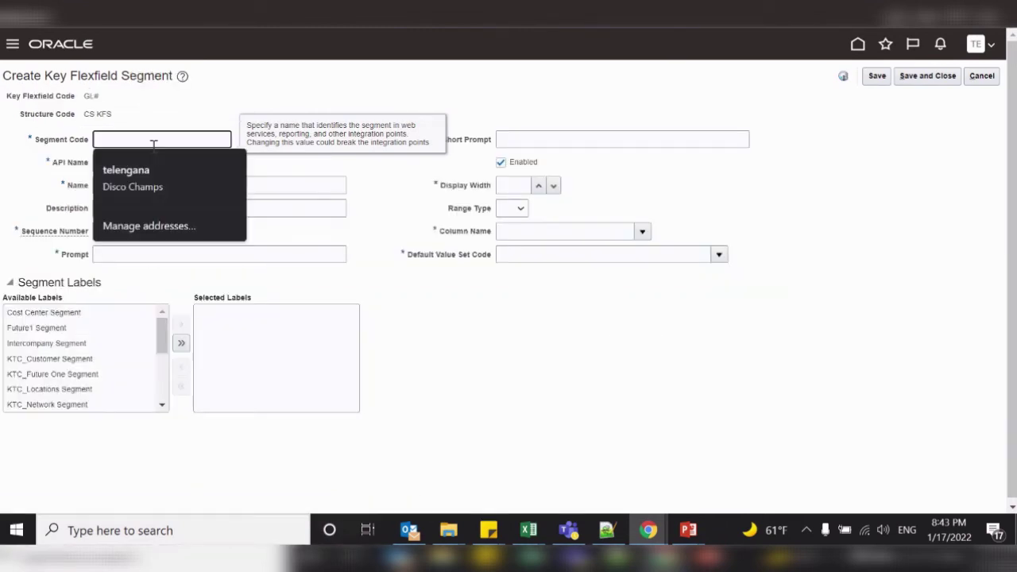
type("Future")
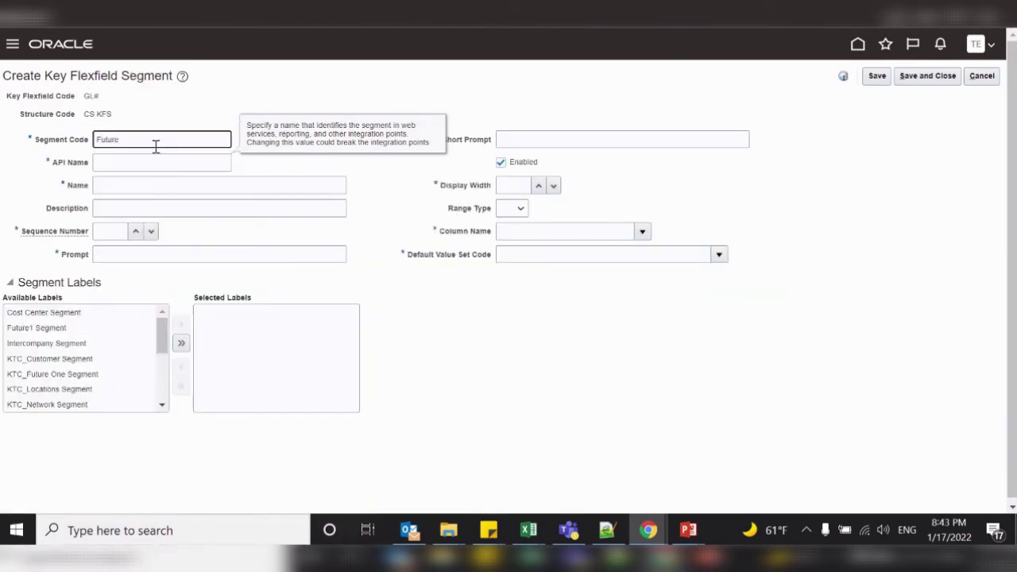
double_click(125, 143)
left_click(127, 157)
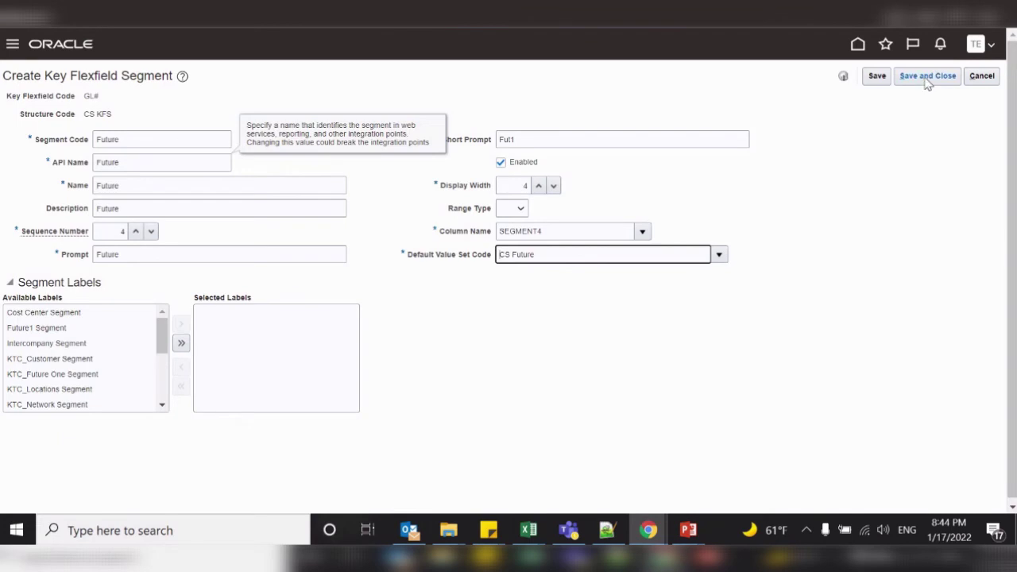
left_click(927, 78)
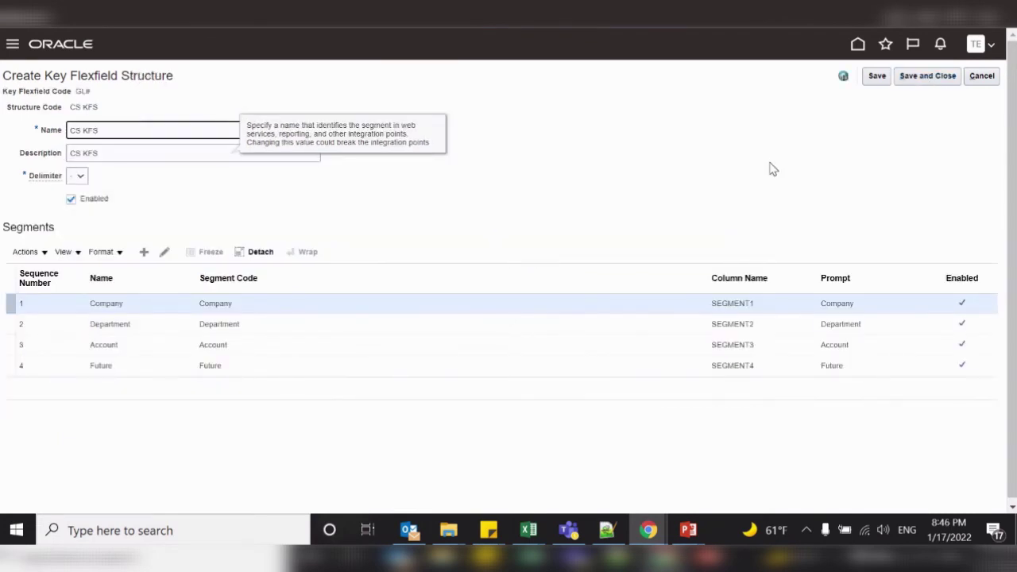
Save and close the CS KFS structure and open structure instance management for the General Ledger module's Accounting Flexfield
left_click(934, 76)
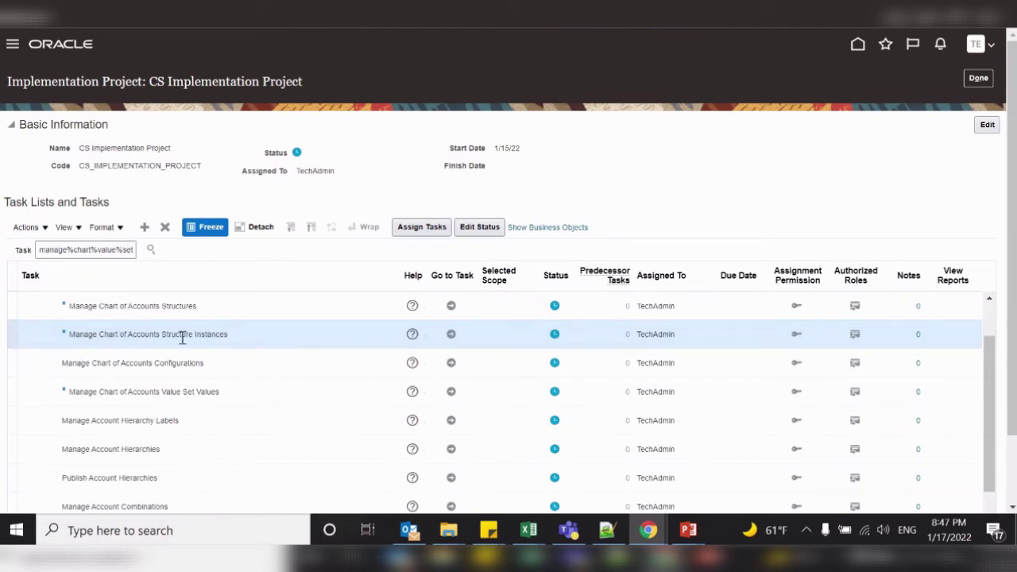
left_click(452, 334)
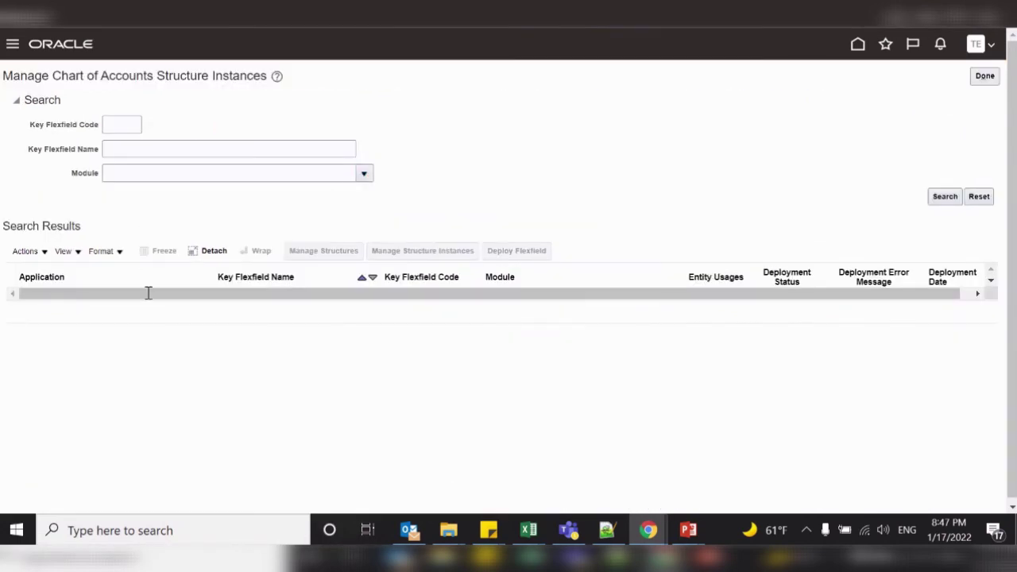
left_click(159, 173)
left_click(125, 345)
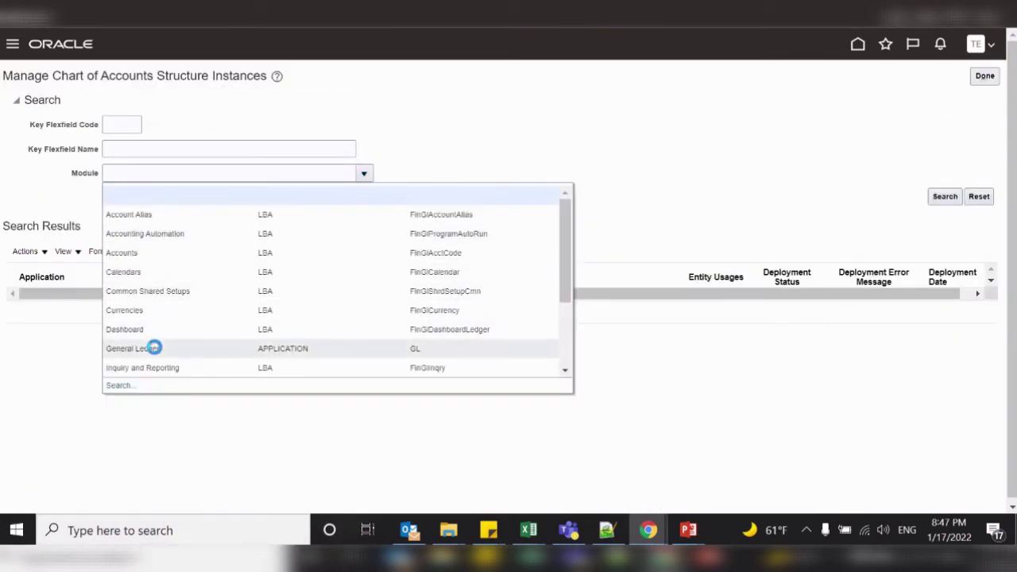
left_click(945, 197)
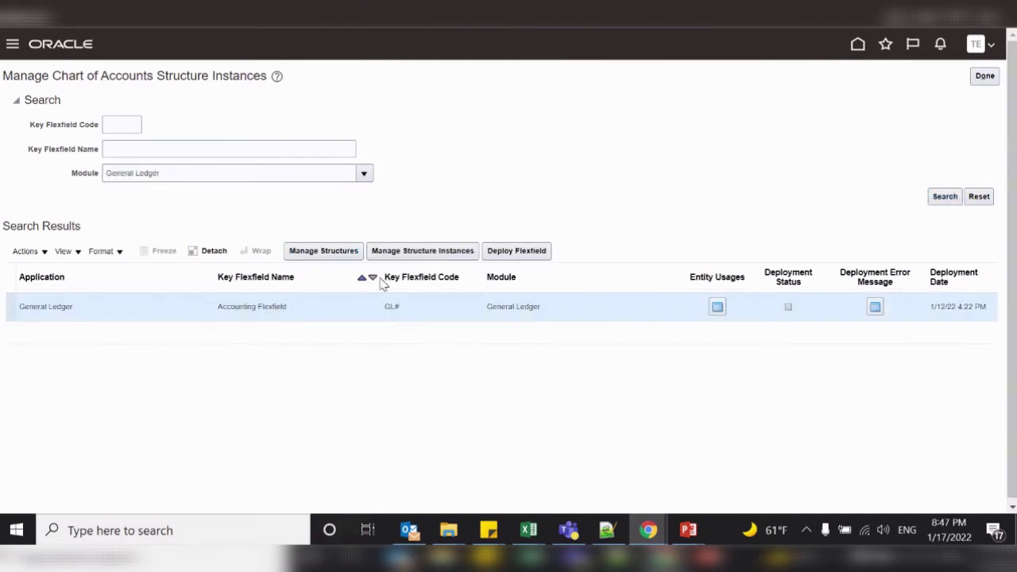
left_click(419, 256)
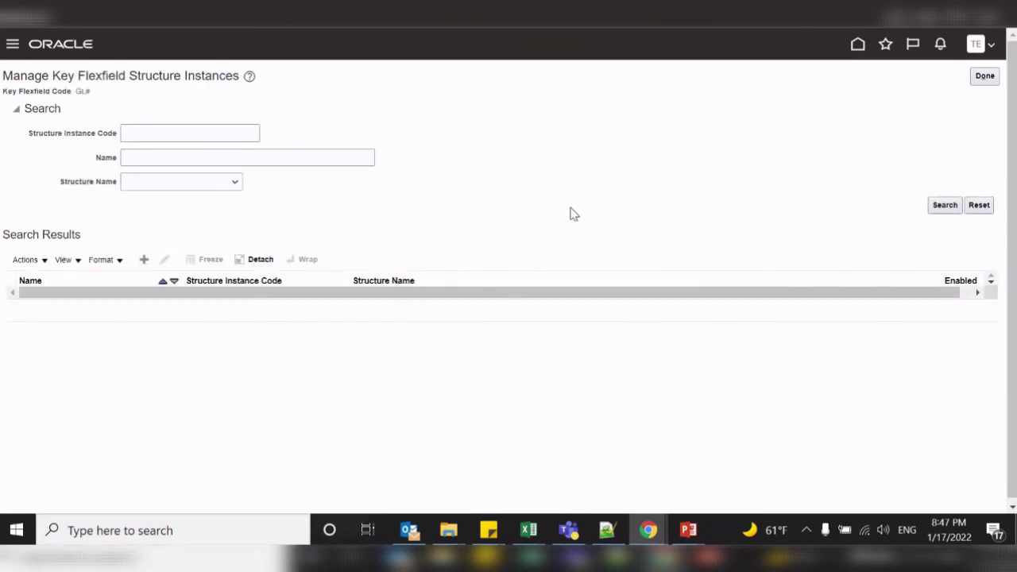
Enter CS as the structure instance code to search for and start creating a new structure instance
left_click(177, 133)
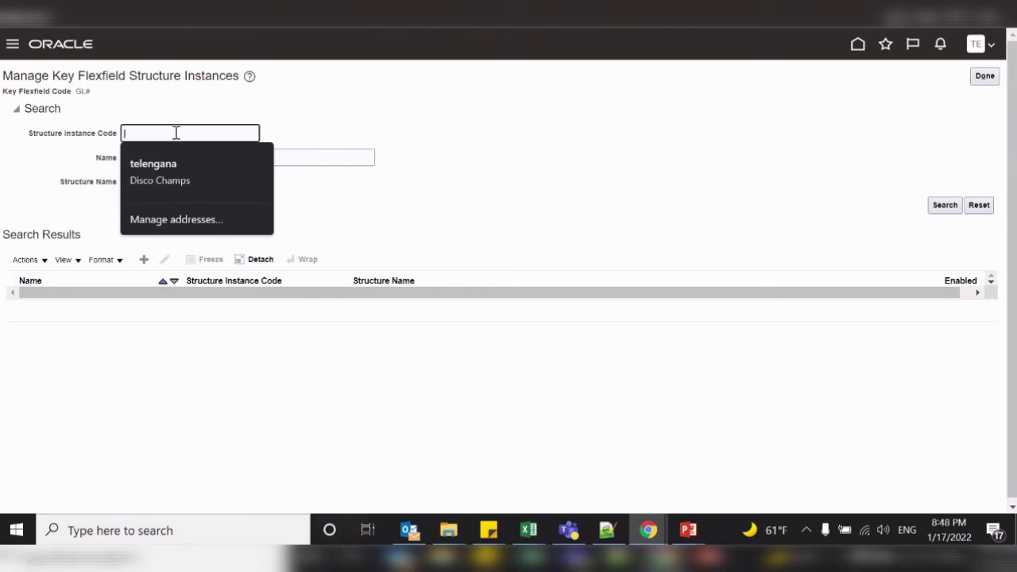
type("CS")
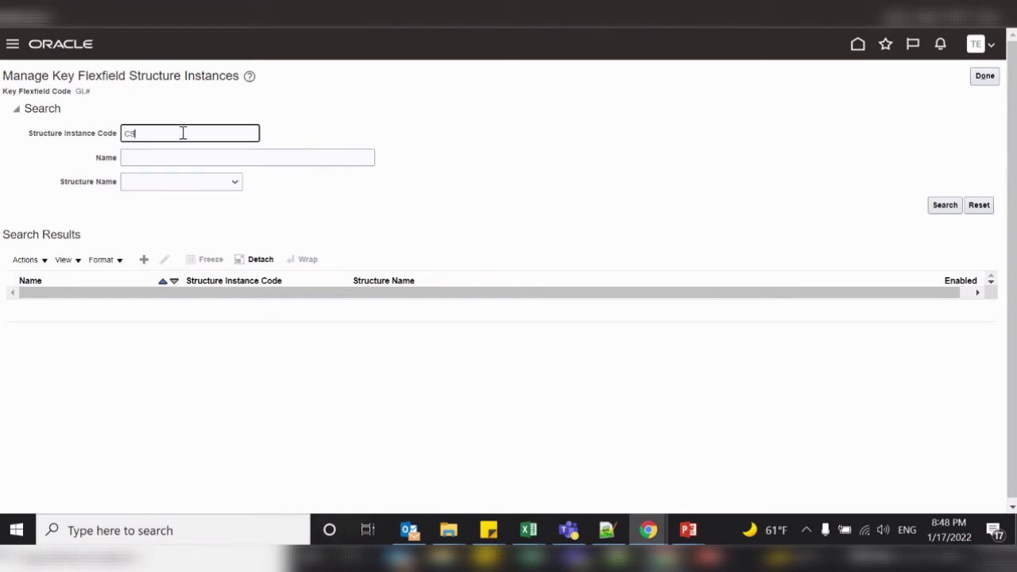
key("BackSpace")
left_click(145, 264)
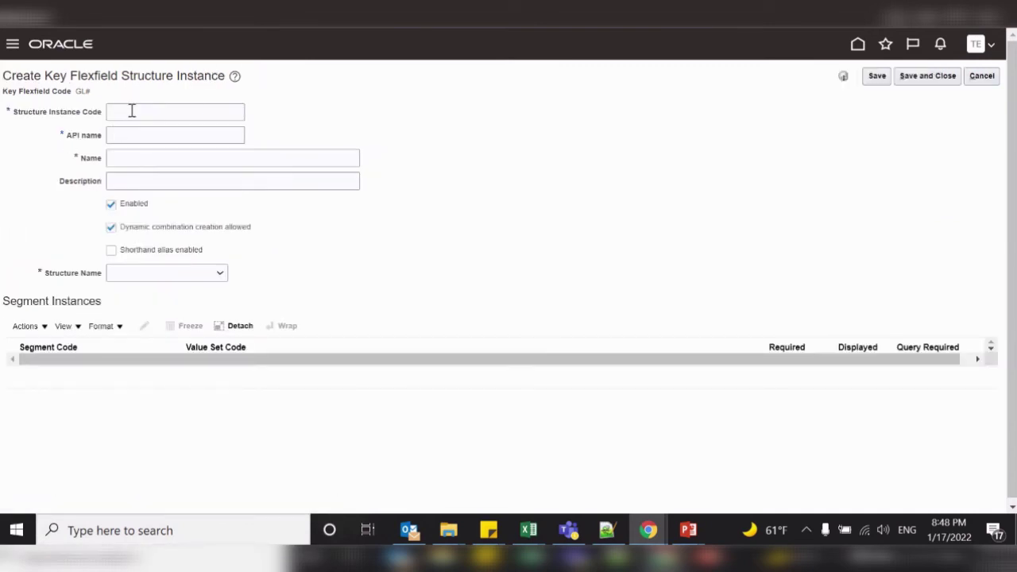
Give the new structure instance the code, name and description CS KFSI
left_click(132, 112)
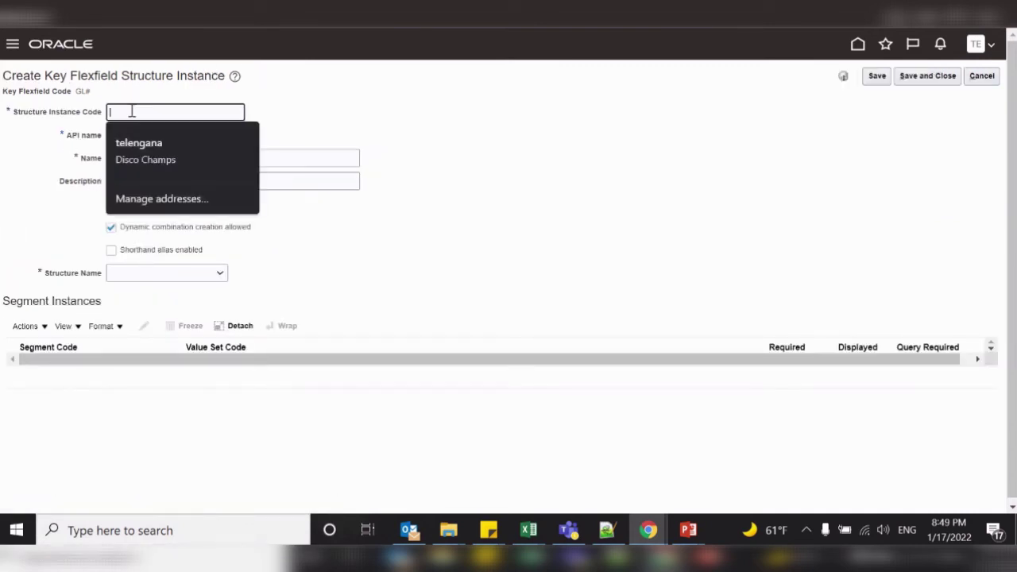
type("CS KFSI")
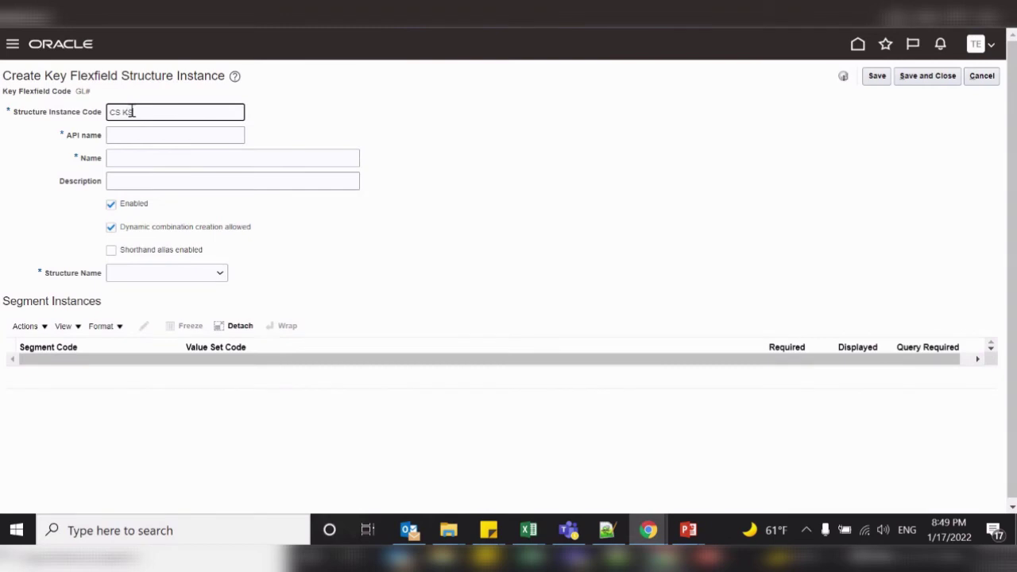
left_click(79, 112)
left_click(165, 161)
type("CS KFSI")
key("Tab")
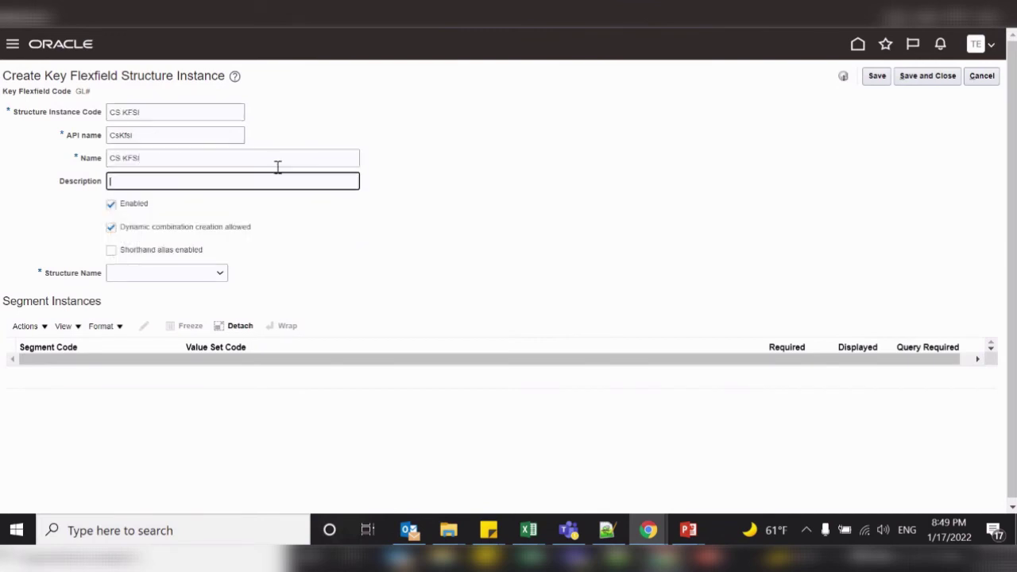
type("CS KFSI")
Base the instance on the CS KFS structure and mark all four of its segment instances as required
left_click(191, 278)
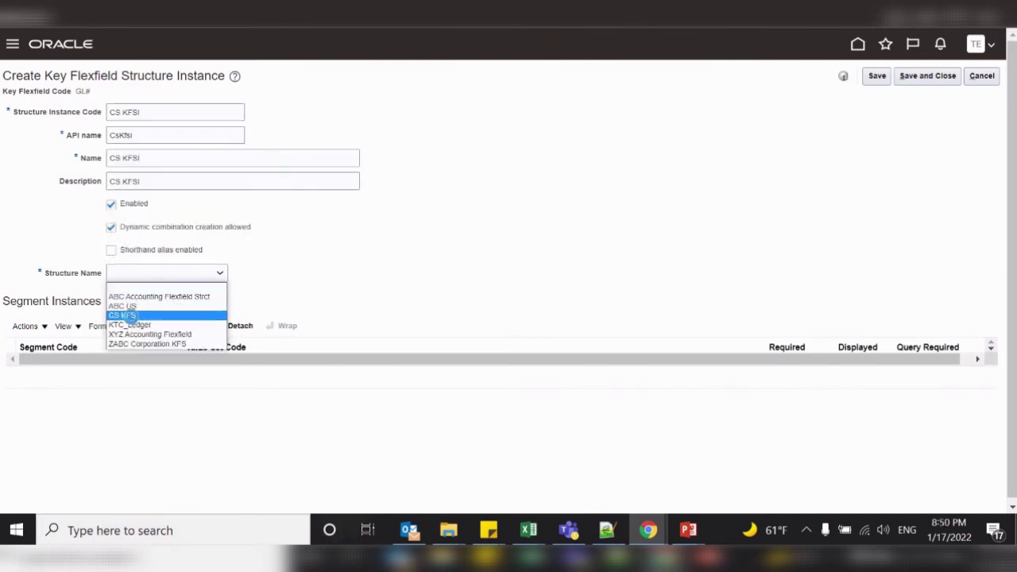
left_click(131, 314)
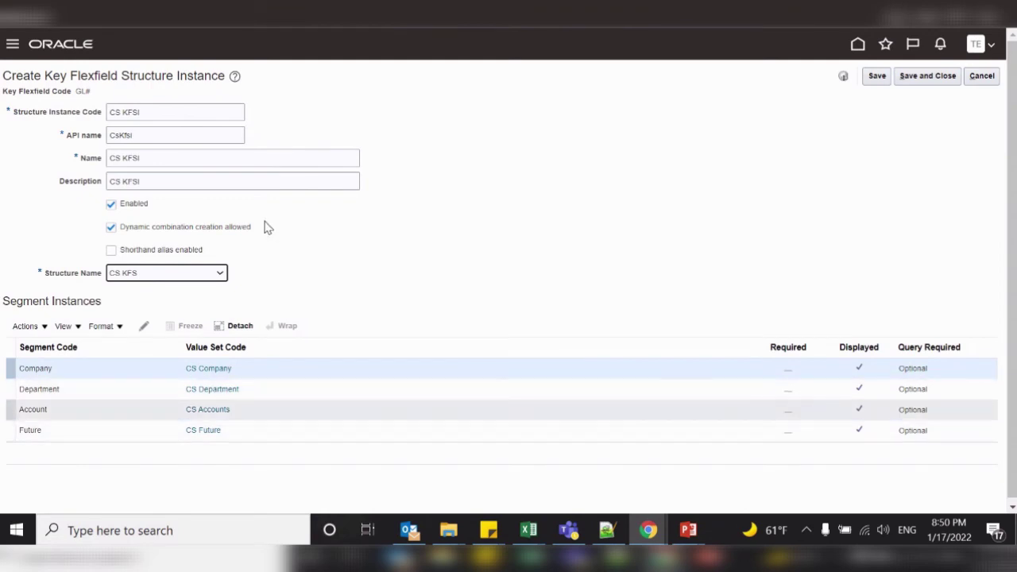
left_click_drag(268, 228, 119, 223)
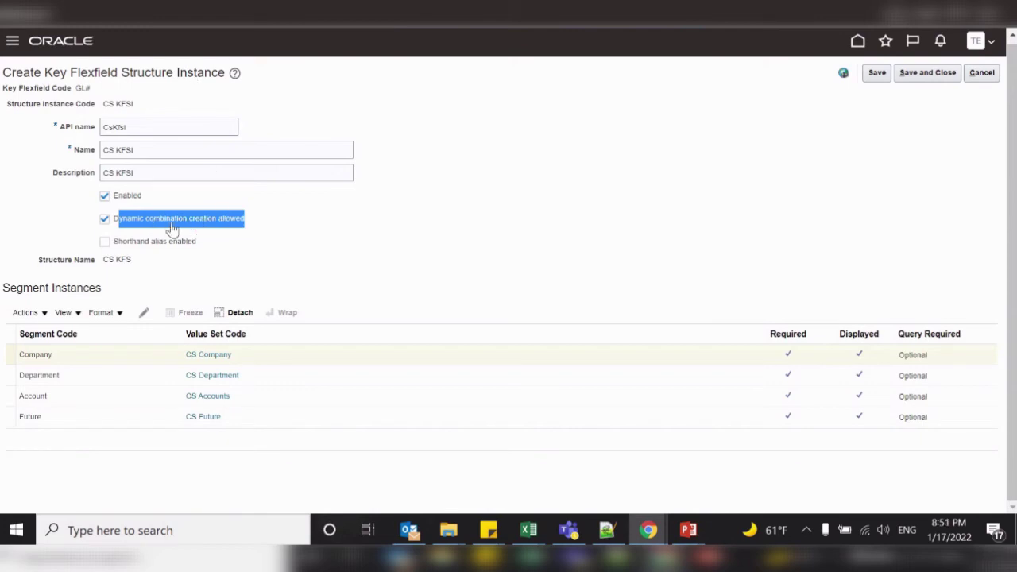
Open the Company segment instance, examine its default type options and close it without changes
left_click(102, 364)
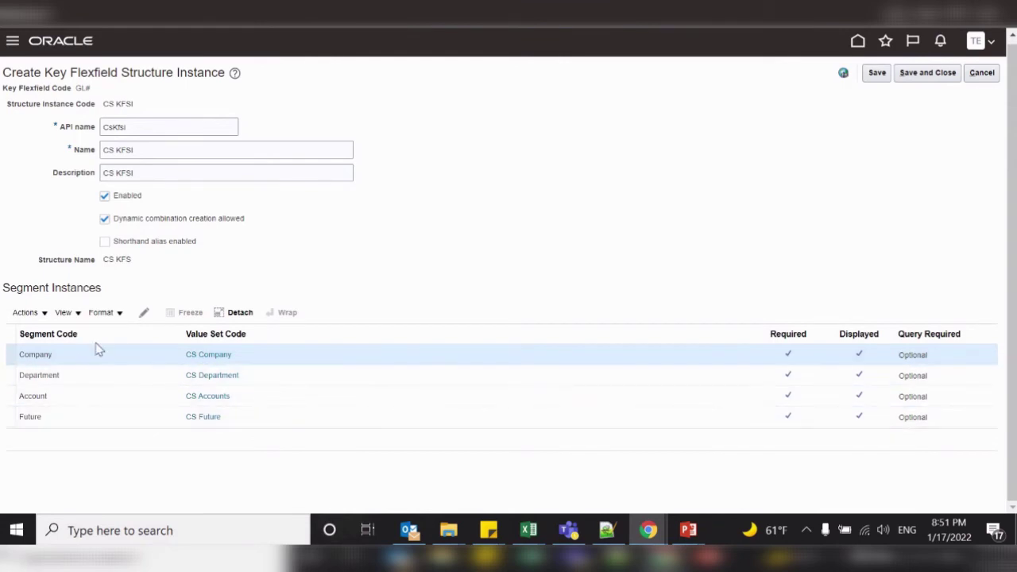
left_click(143, 313)
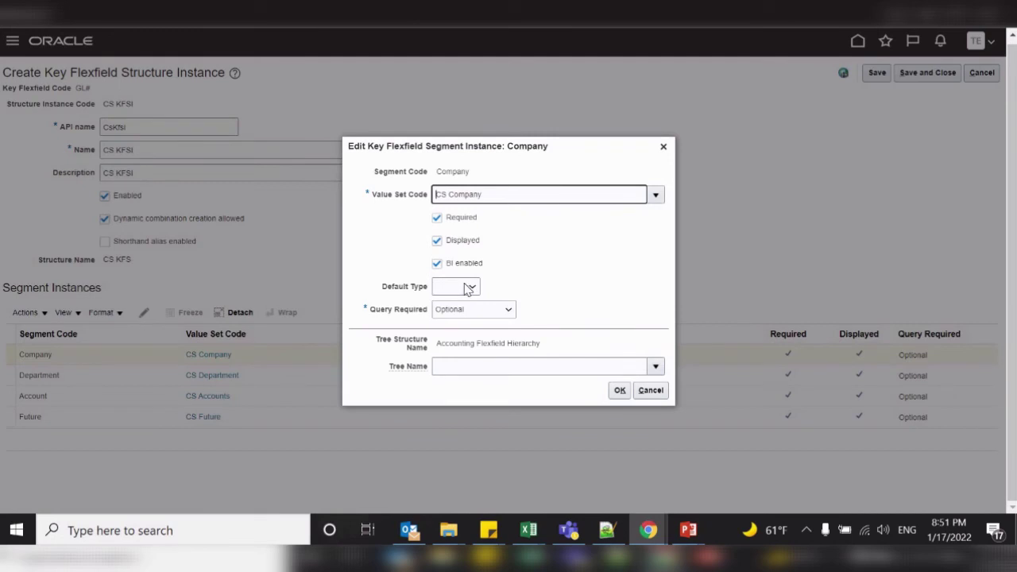
left_click(469, 288)
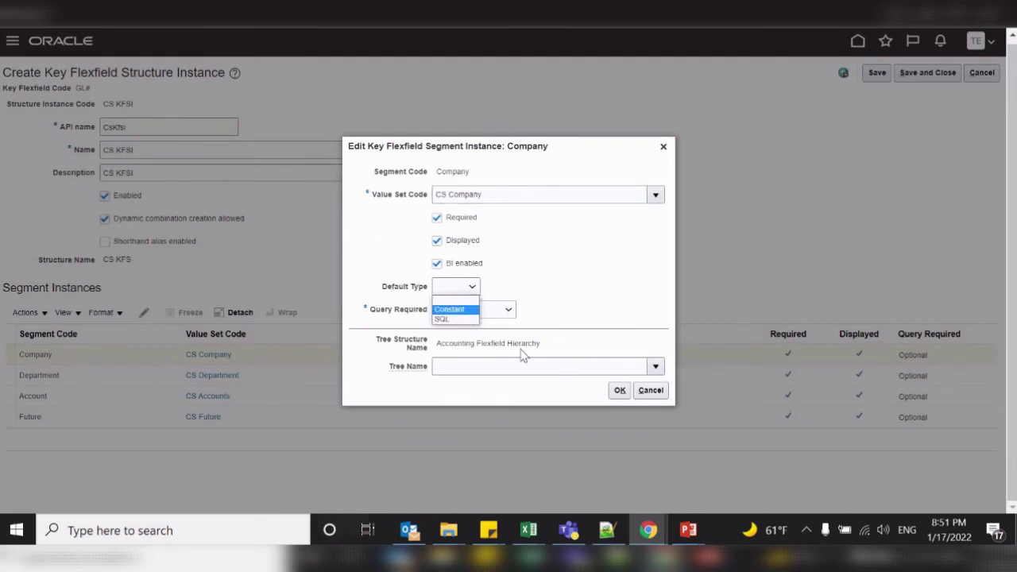
left_click(650, 390)
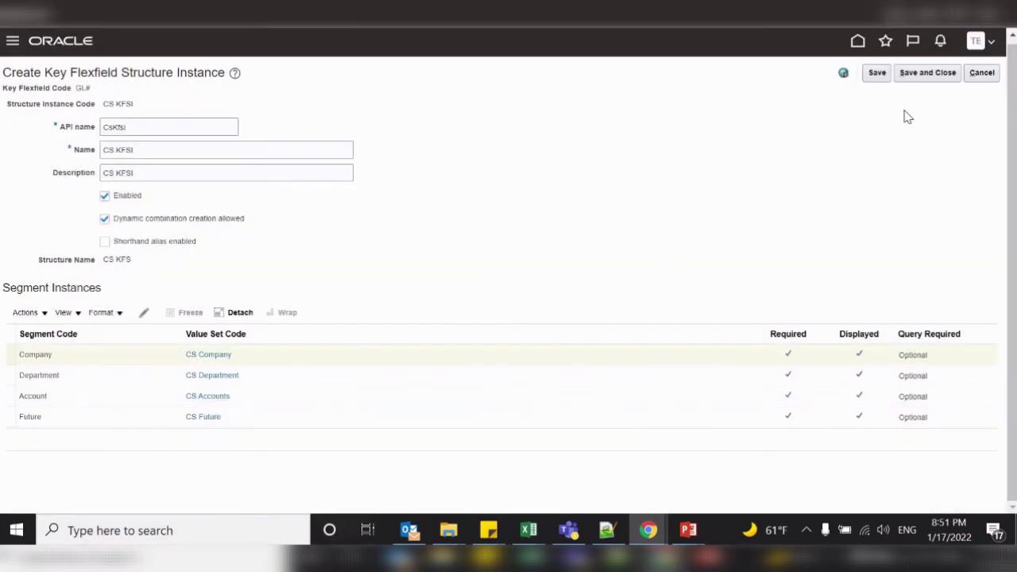
Save and close the CS KFSI instance and search for structure instances with code CS
left_click(927, 74)
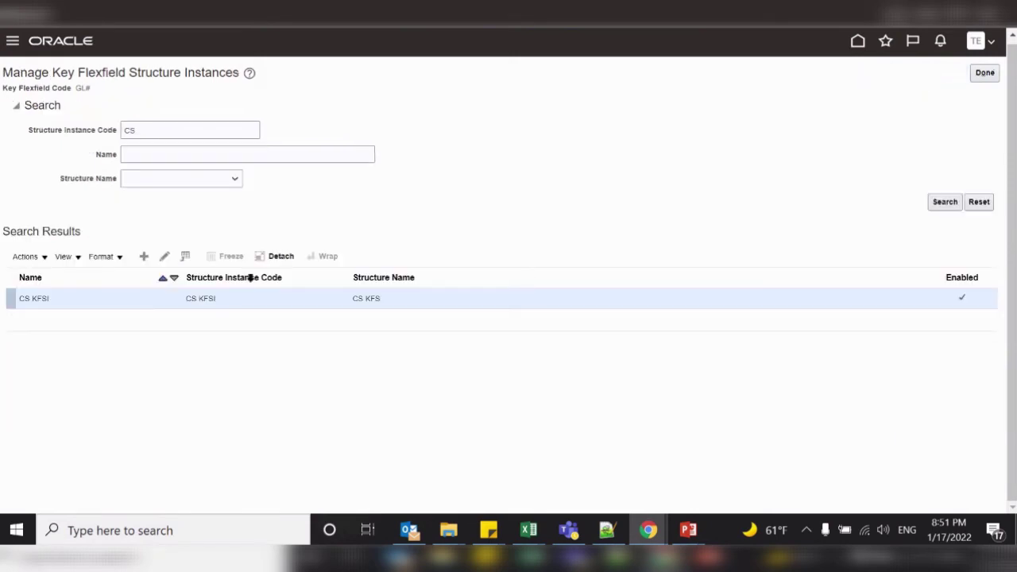
left_click(944, 202)
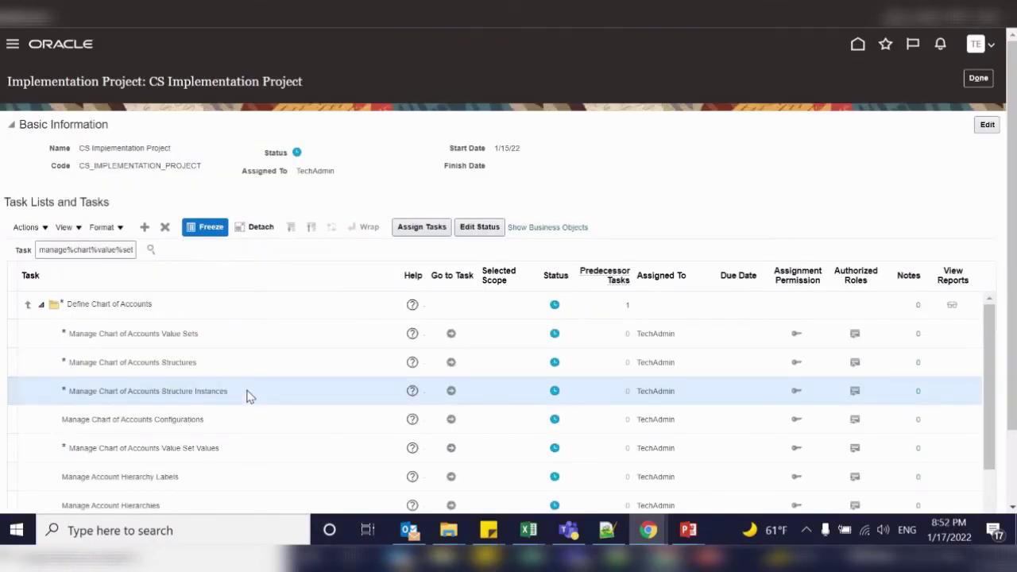
Reopen the Manage Chart of Accounts Structure Instances task, find the General Ledger Accounting Flexfield and deploy it
left_click(450, 393)
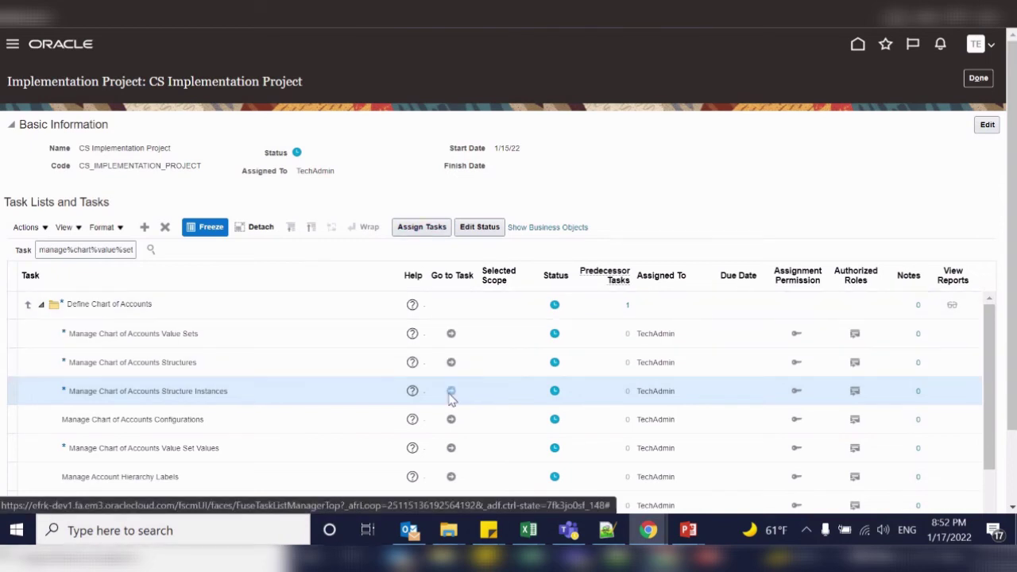
left_click(364, 173)
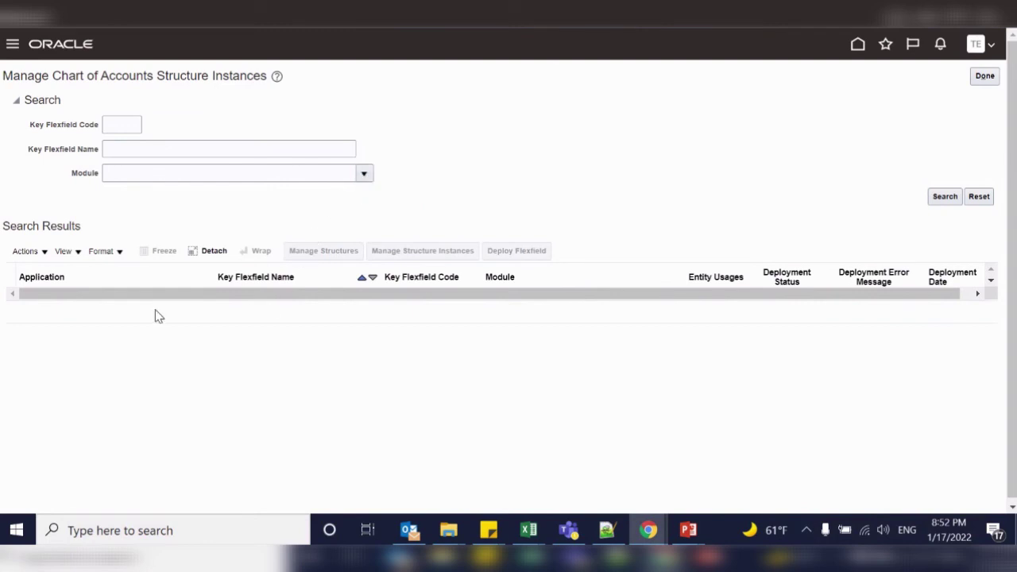
left_click(942, 196)
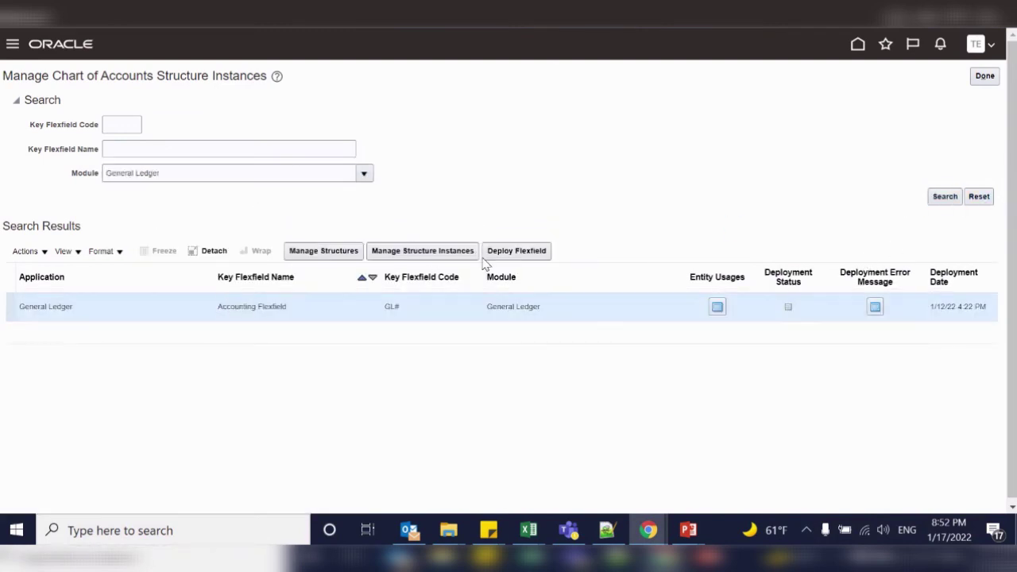
left_click(525, 253)
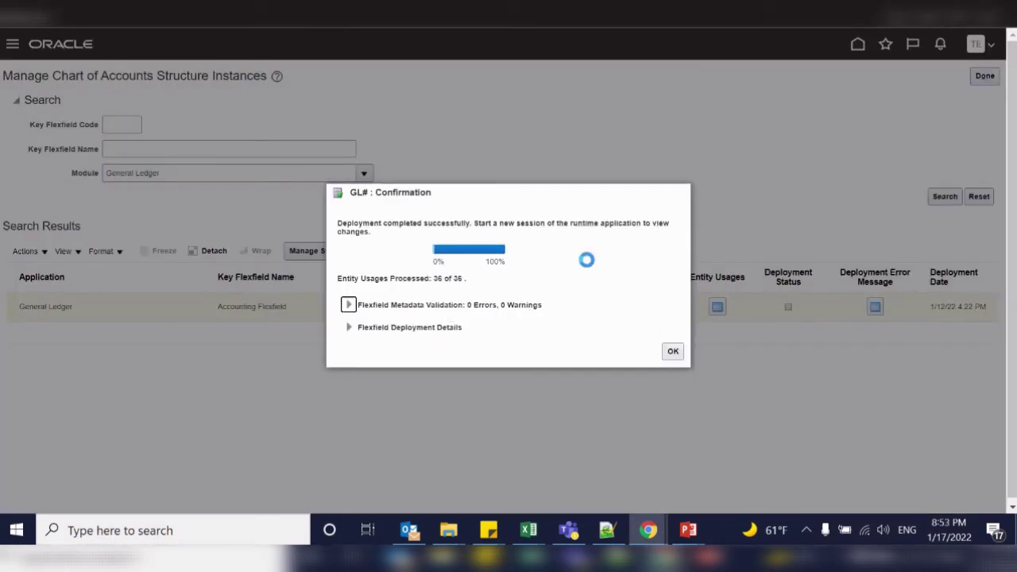
left_click(673, 354)
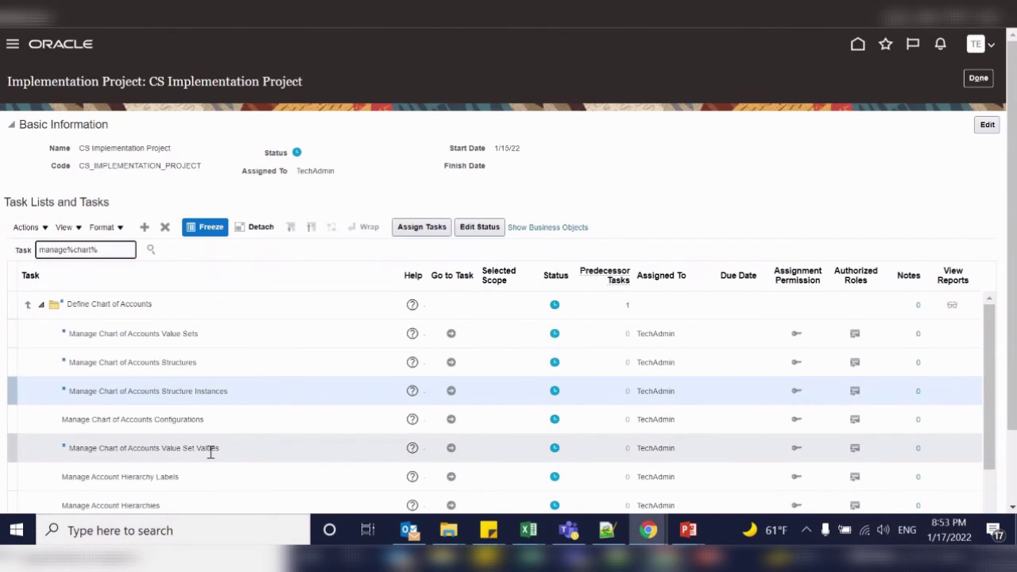
Open the Manage Chart of Accounts Value Set Values task and search for value sets with code CS
left_click(136, 448)
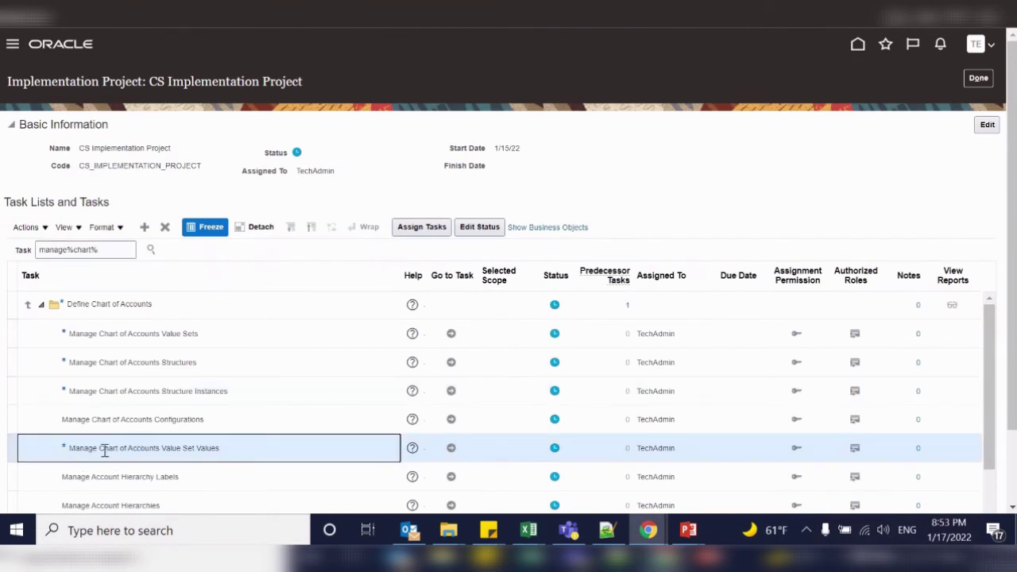
left_click(451, 448)
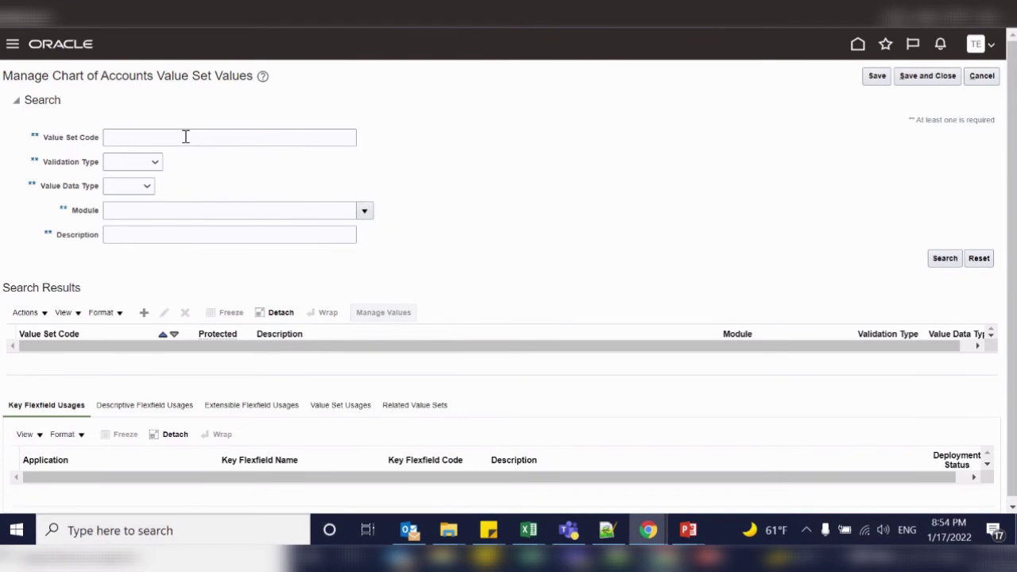
left_click(163, 136)
type("CS")
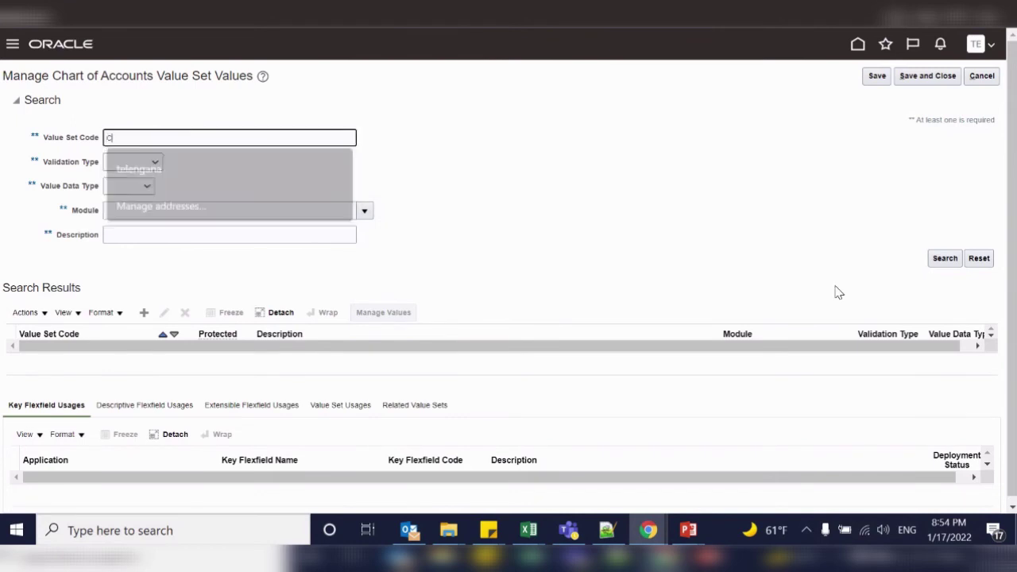
left_click(939, 260)
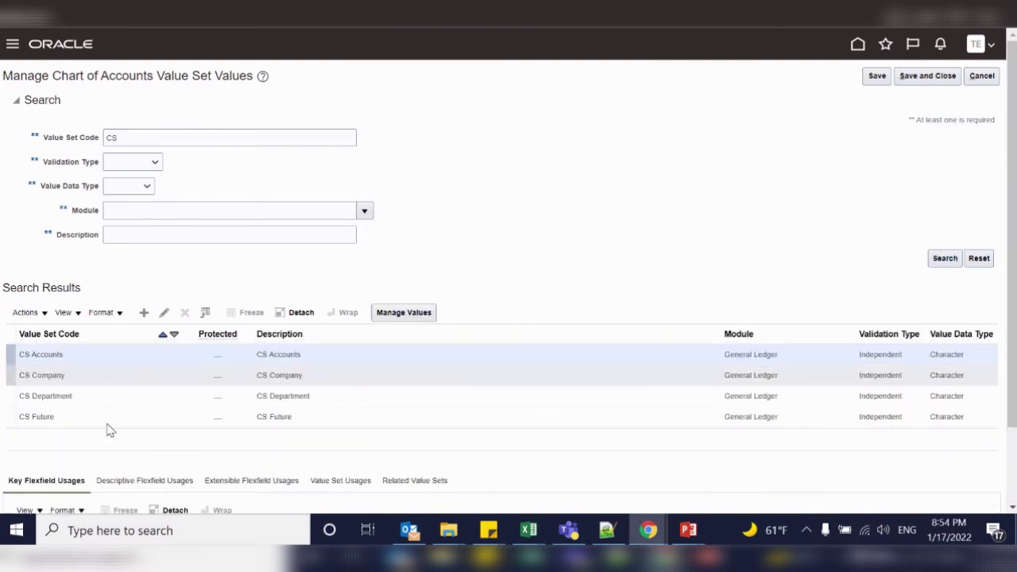
Open the values of the CS Company value set and add value 10 with the description Yahoo Operations
left_click(82, 377)
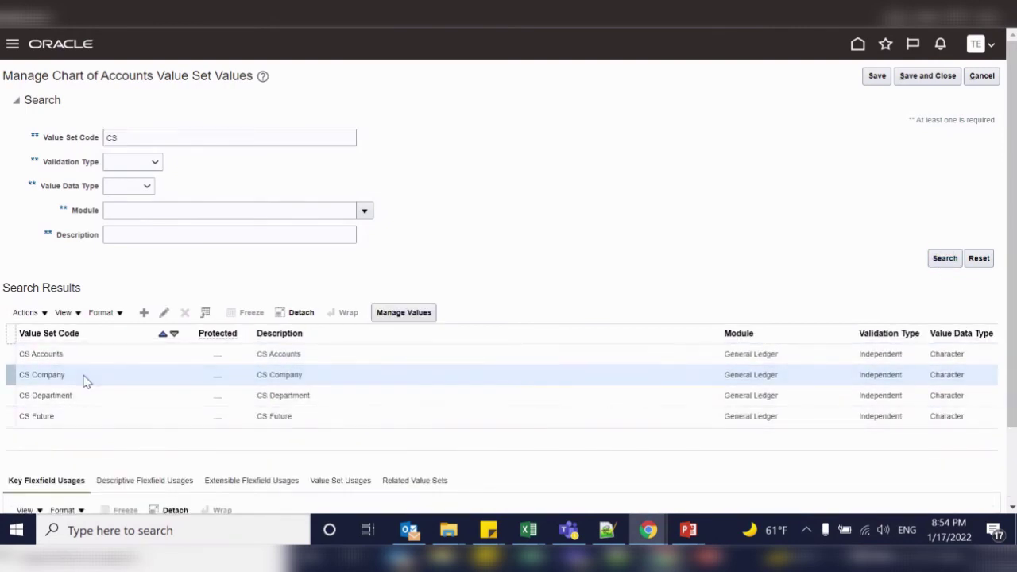
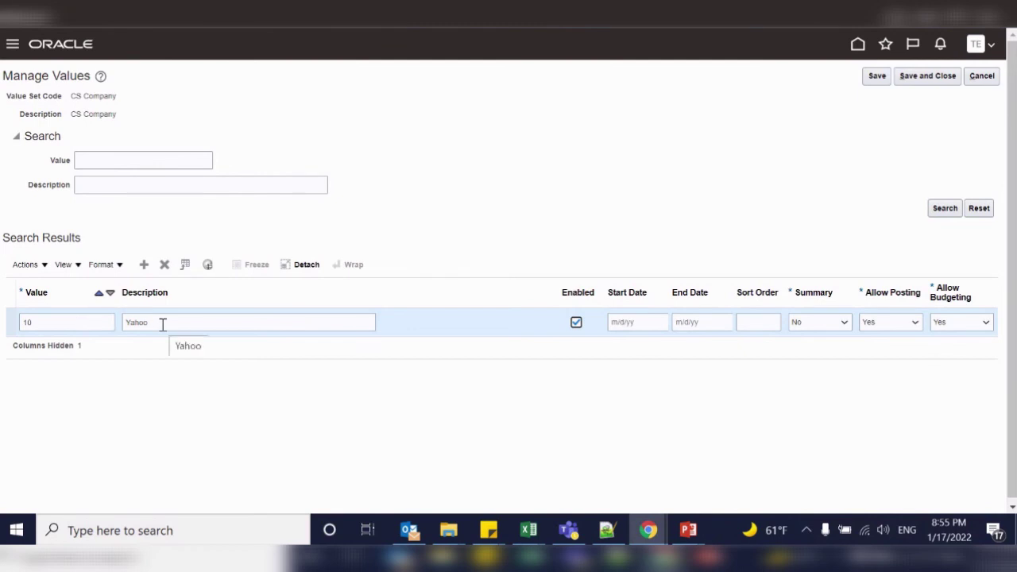
left_click(162, 324)
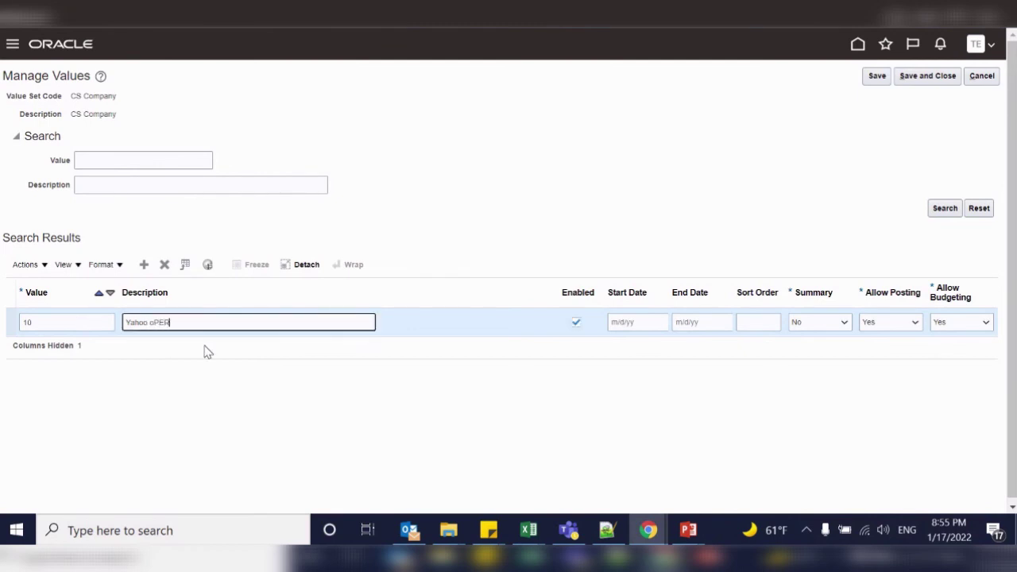
type("Operations")
Add value 20 with the description Yahoo Services to CS Company, and save and close its values
left_click(144, 265)
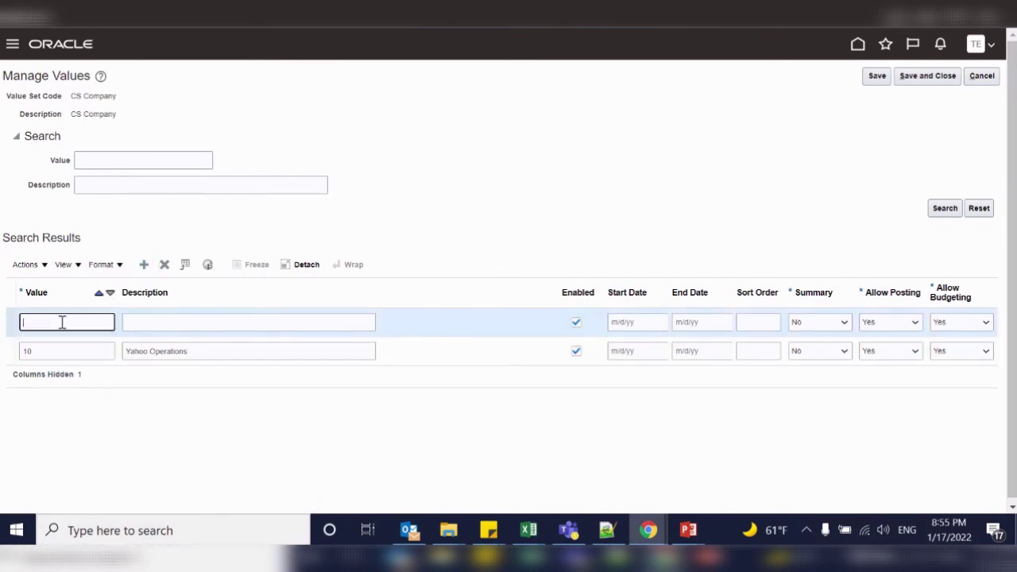
type("20")
key("Tab")
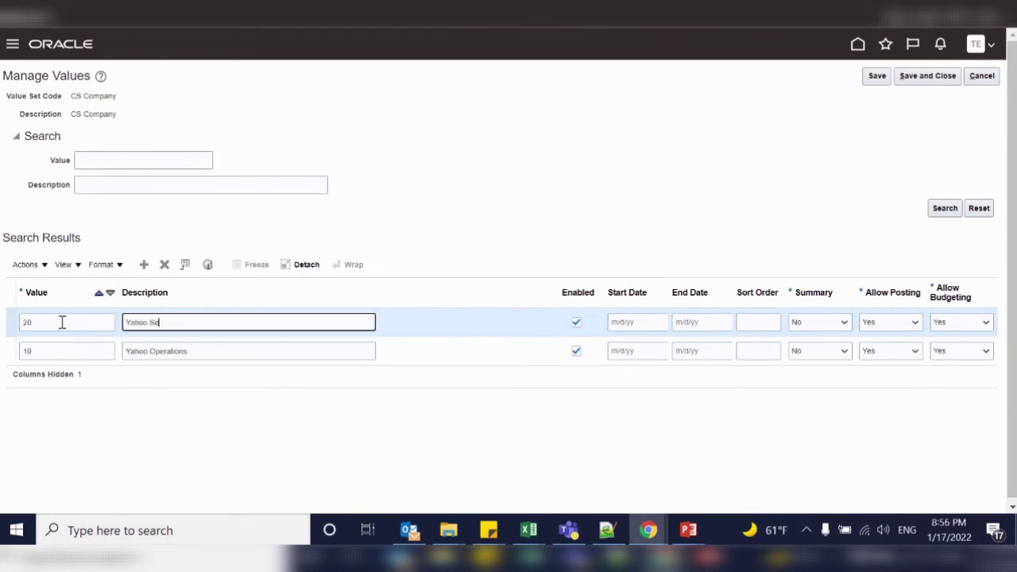
key("Tab")
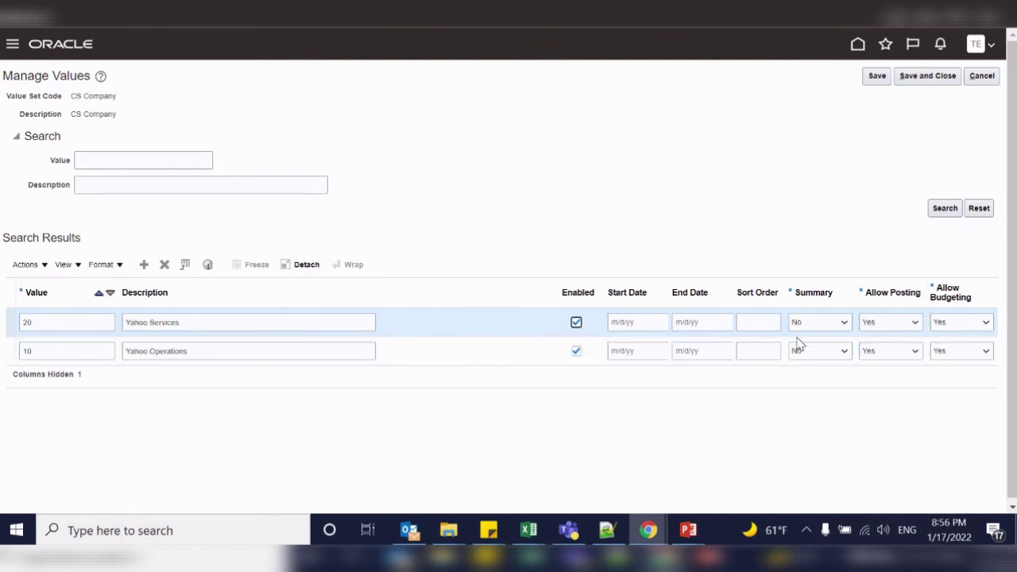
left_click(926, 77)
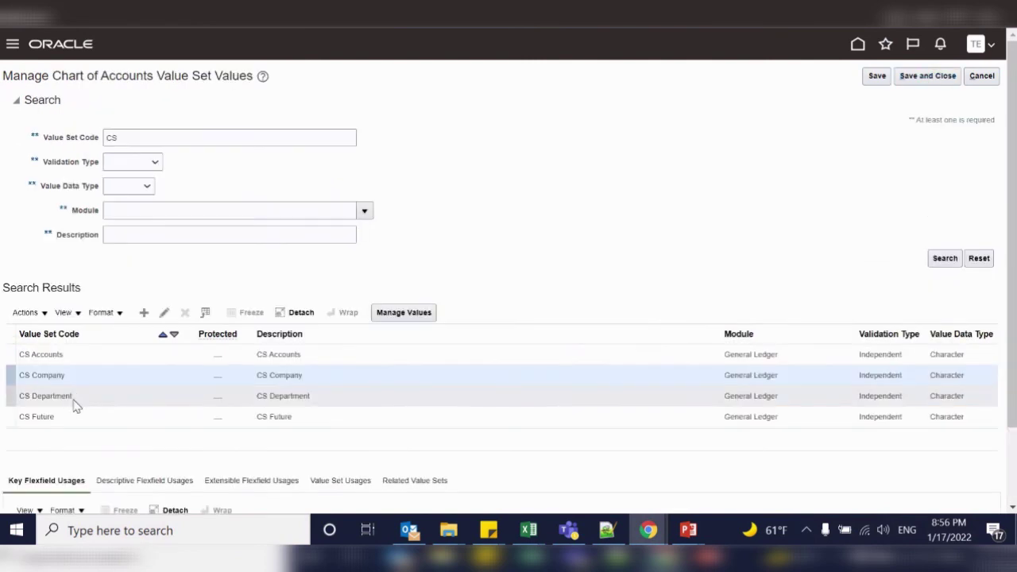
left_click(76, 400)
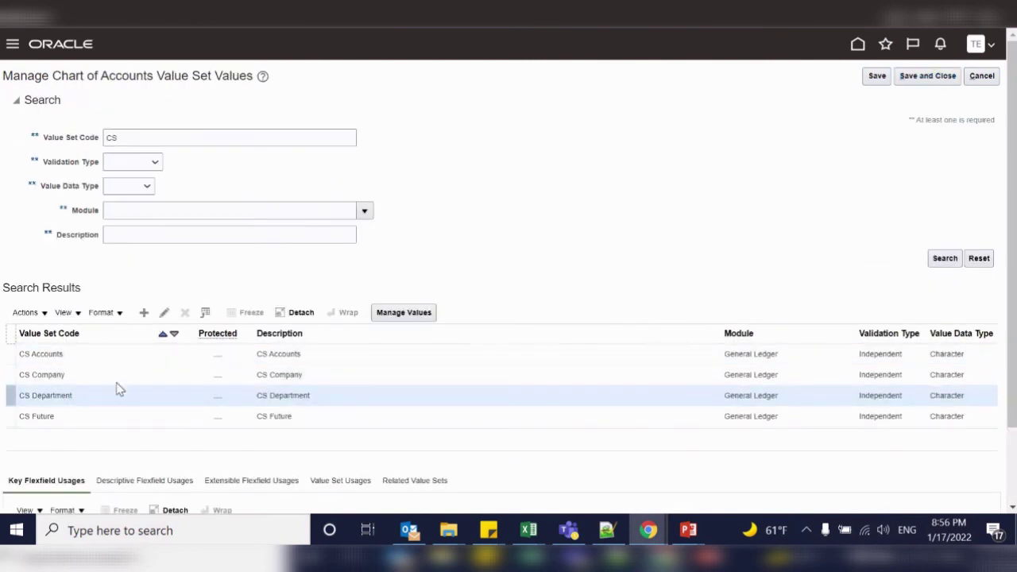
left_click(164, 313)
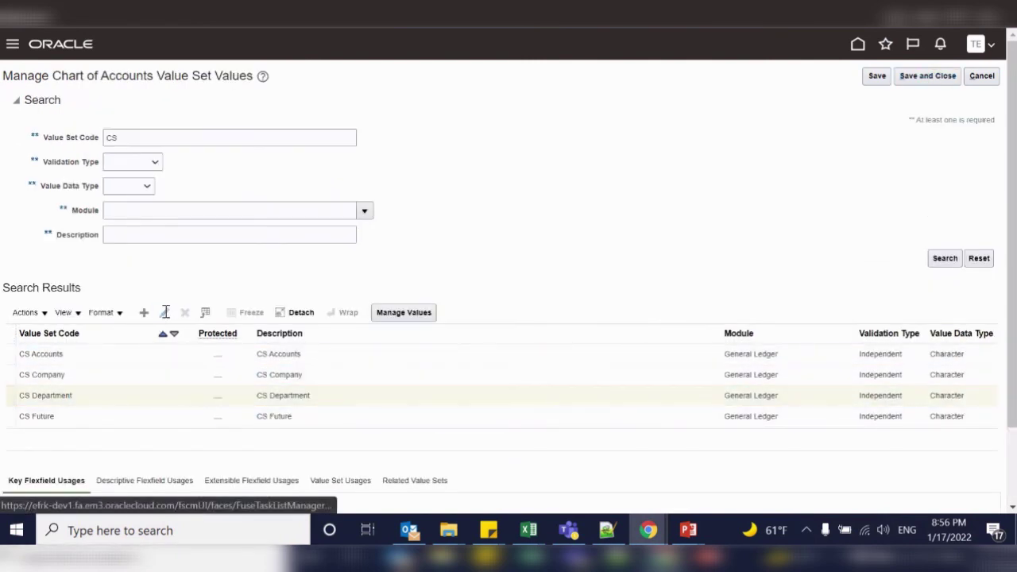
left_click(980, 75)
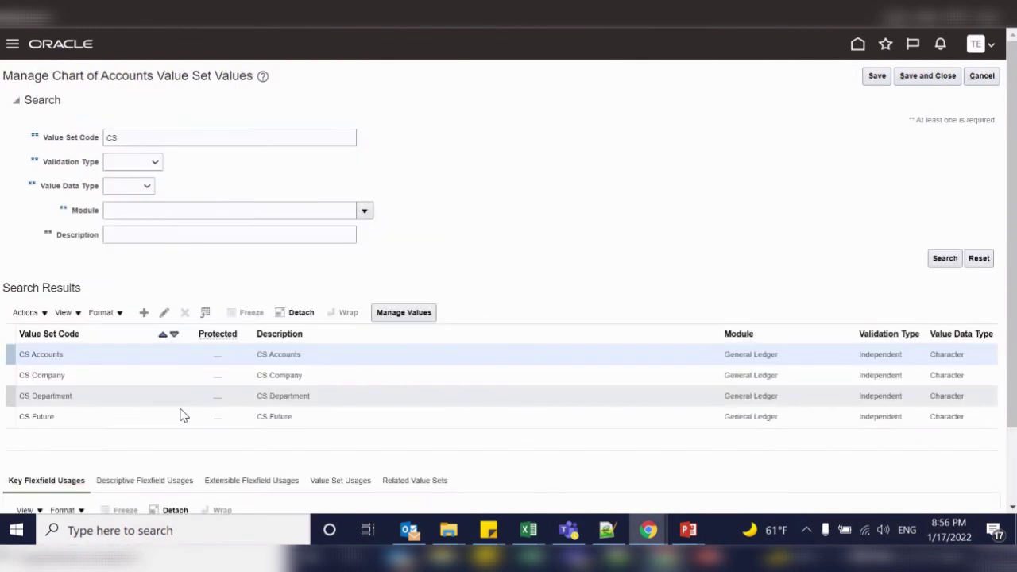
Add values 110 Finance, 120 Procurement, 130 Sales and 140 HR to the CS Department value set, and save and close
left_click(100, 395)
left_click(404, 312)
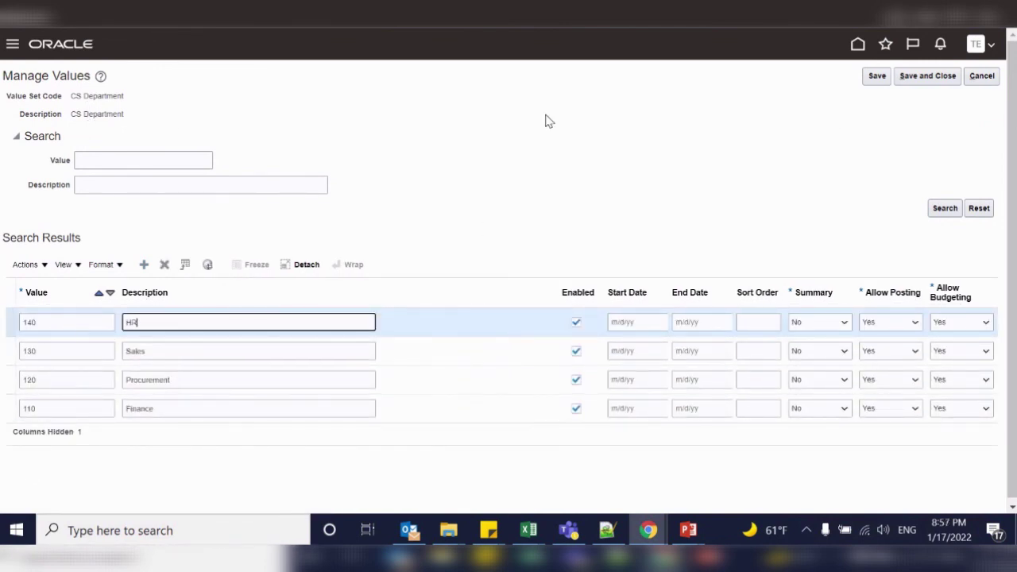
left_click(923, 79)
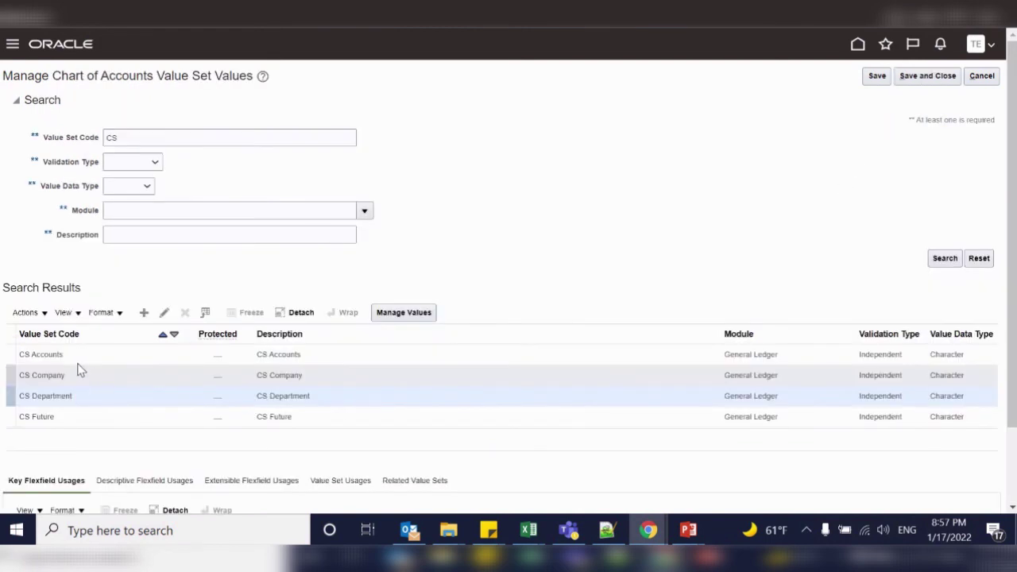
Add value 0000 with the description Default to the CS Future value set, and save and close
left_click(66, 419)
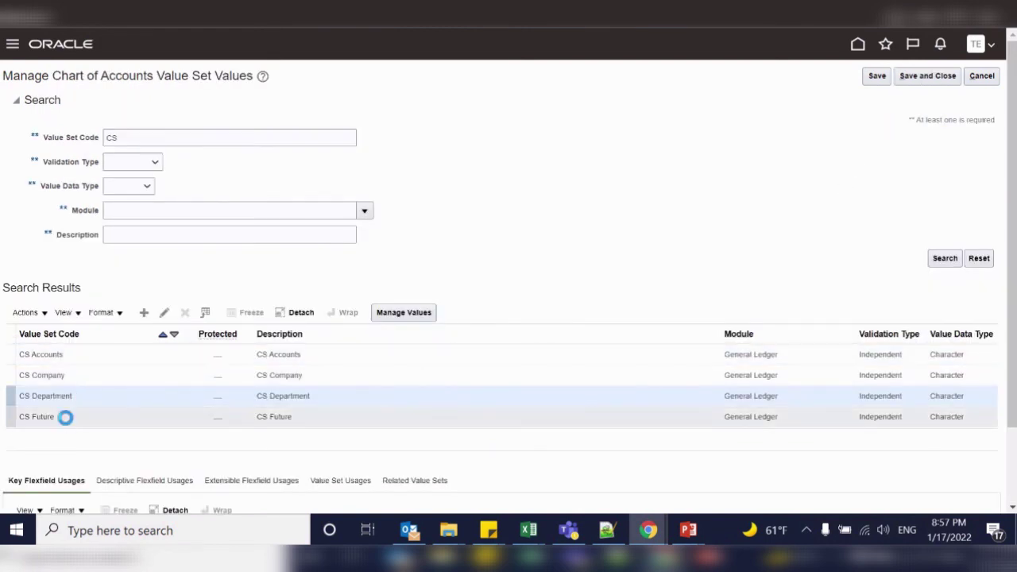
left_click(413, 315)
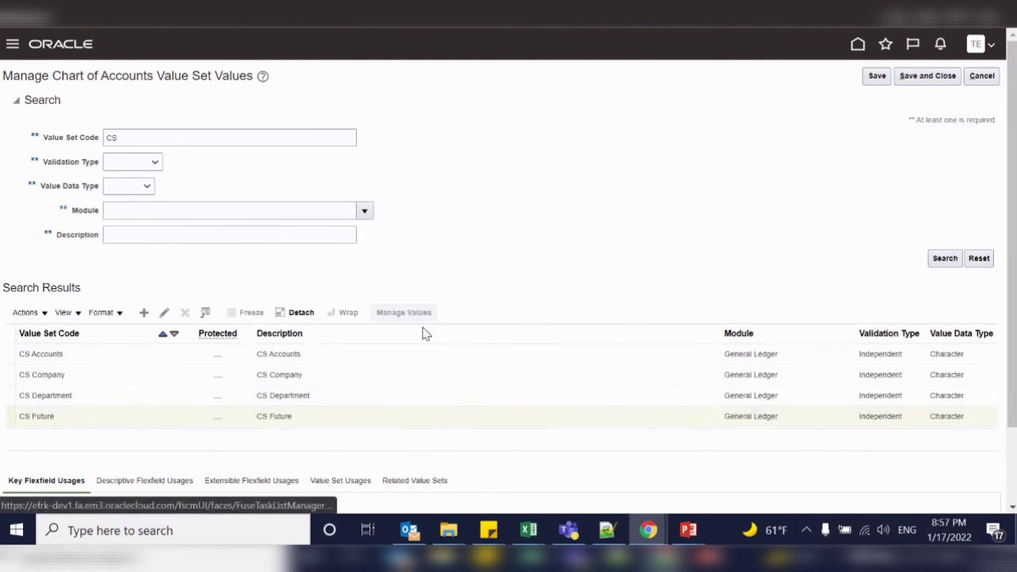
left_click(146, 266)
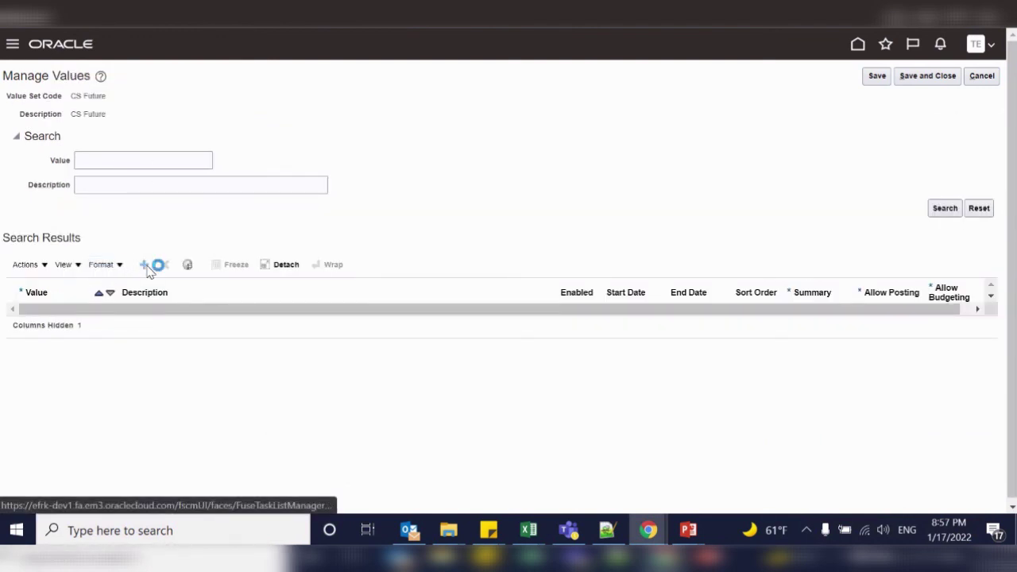
left_click(74, 322)
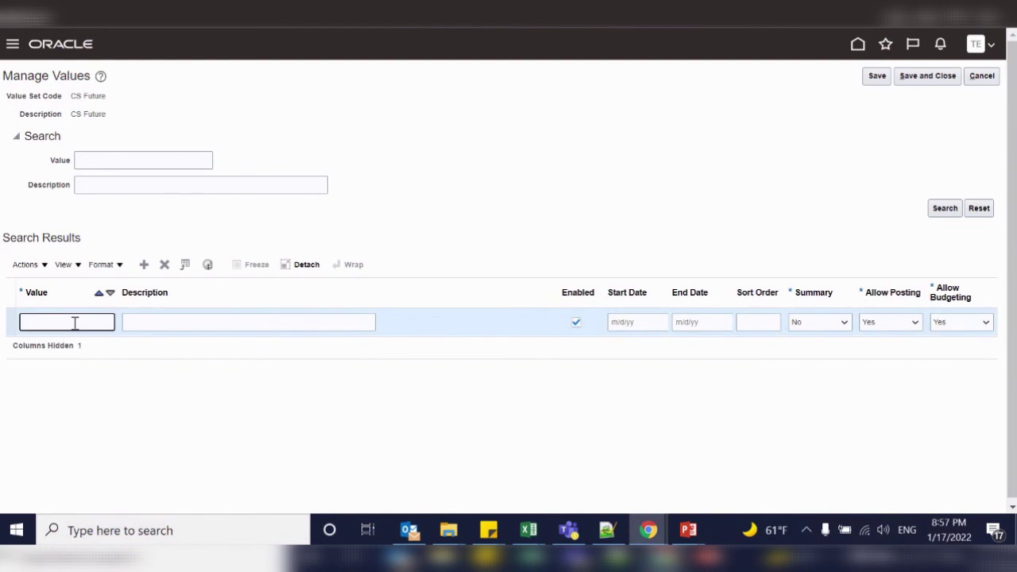
key("Tab")
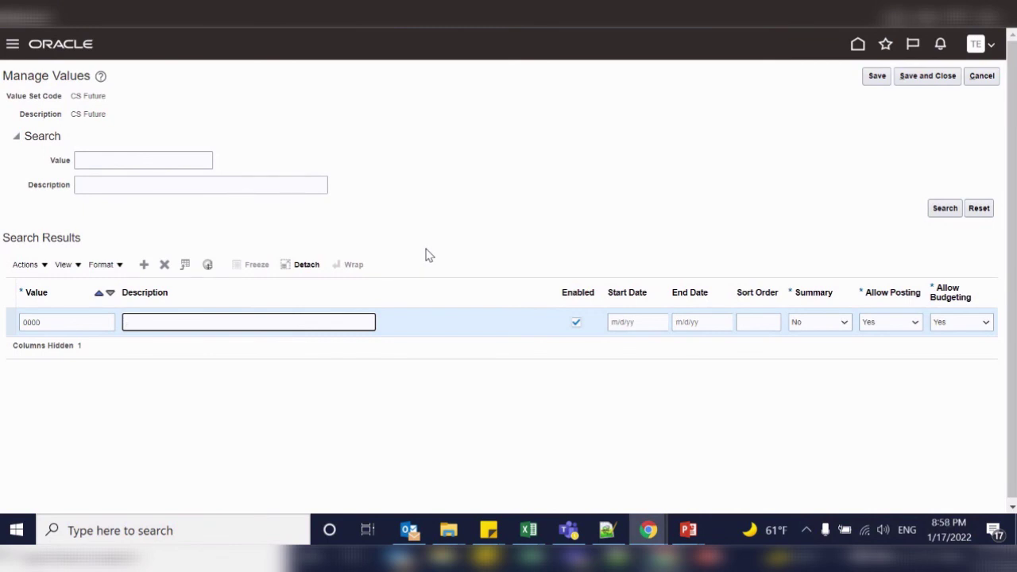
left_click(223, 324)
type("t")
key("Tab")
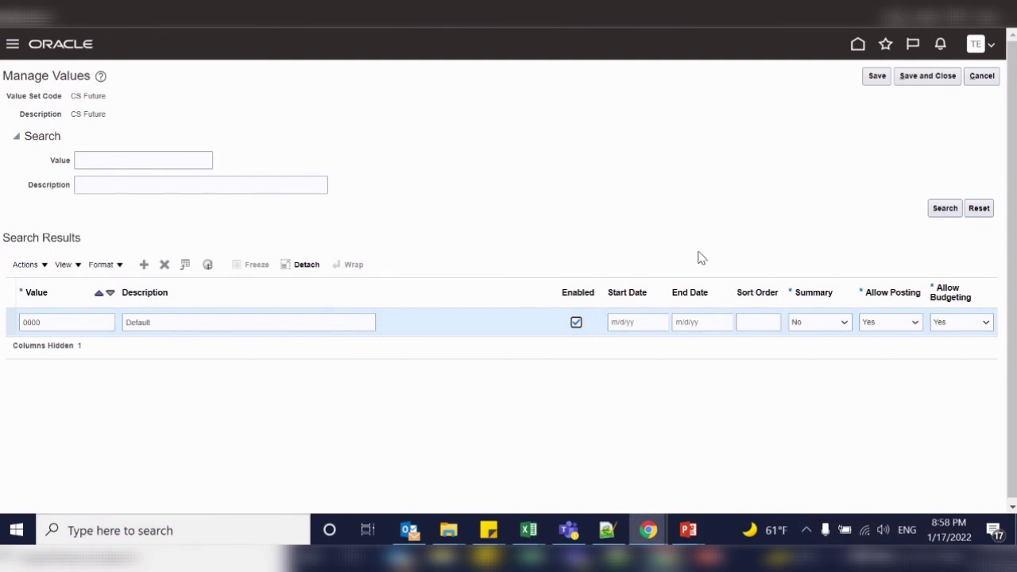
left_click(935, 77)
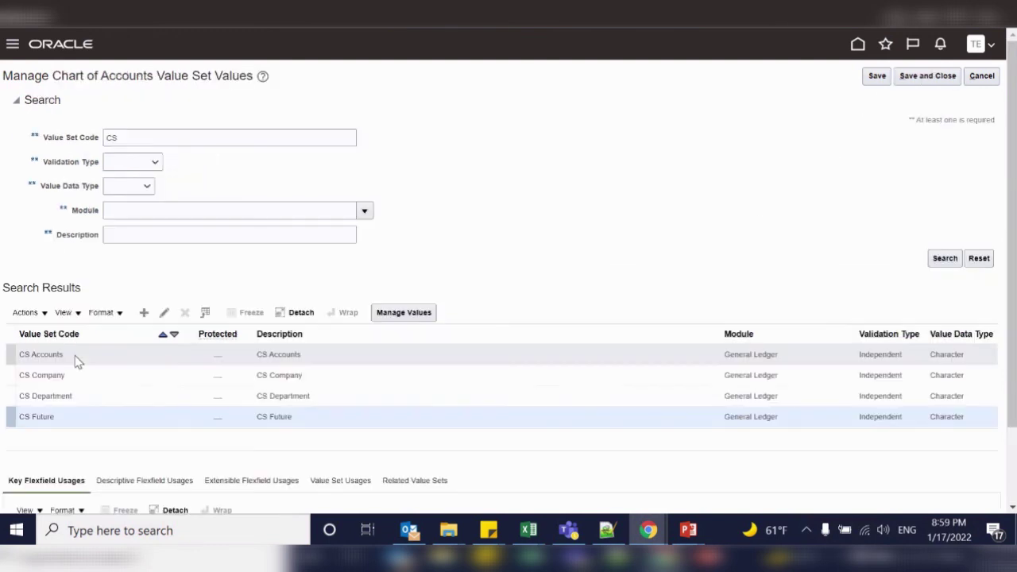
Add value 11015 with the description Cash Clearing to the CS Accounts value set and try to save it without an account type
left_click(77, 359)
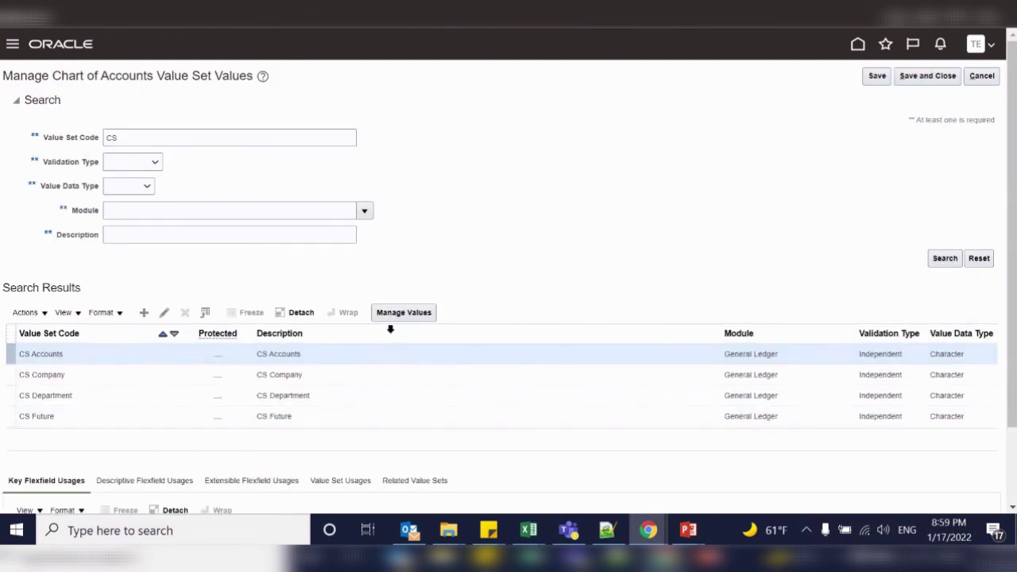
left_click(421, 312)
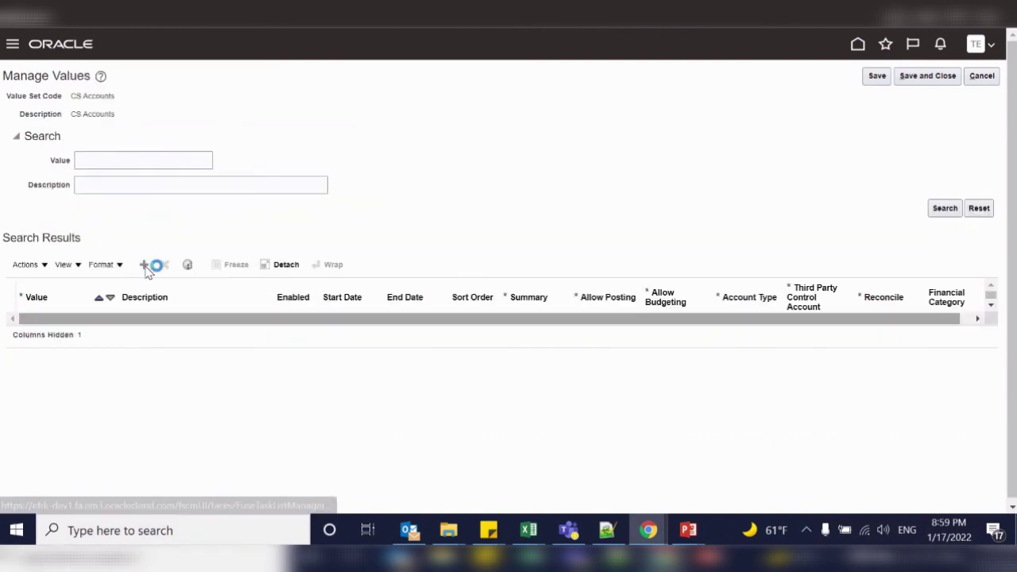
left_click(145, 267)
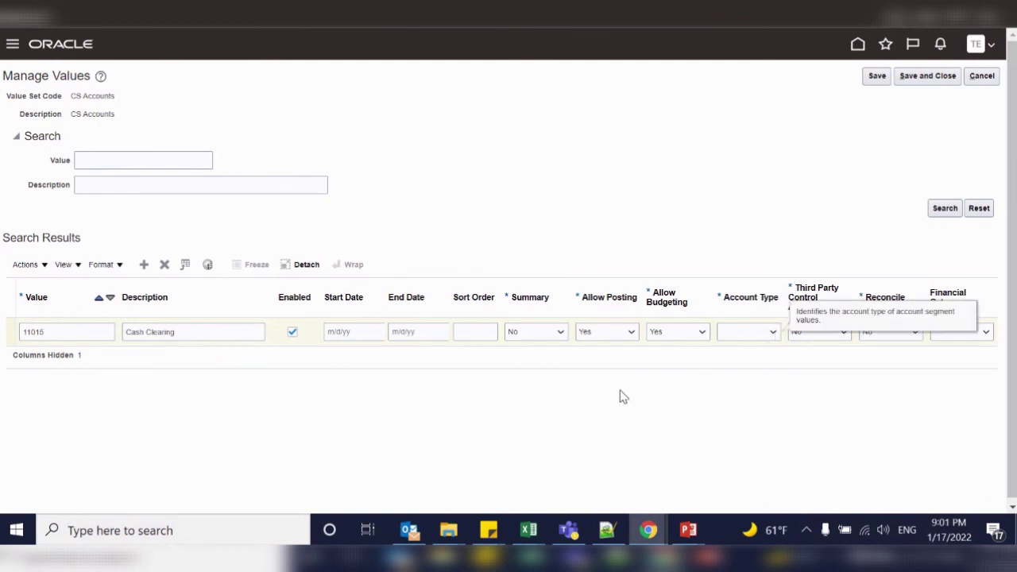
left_click(24, 333)
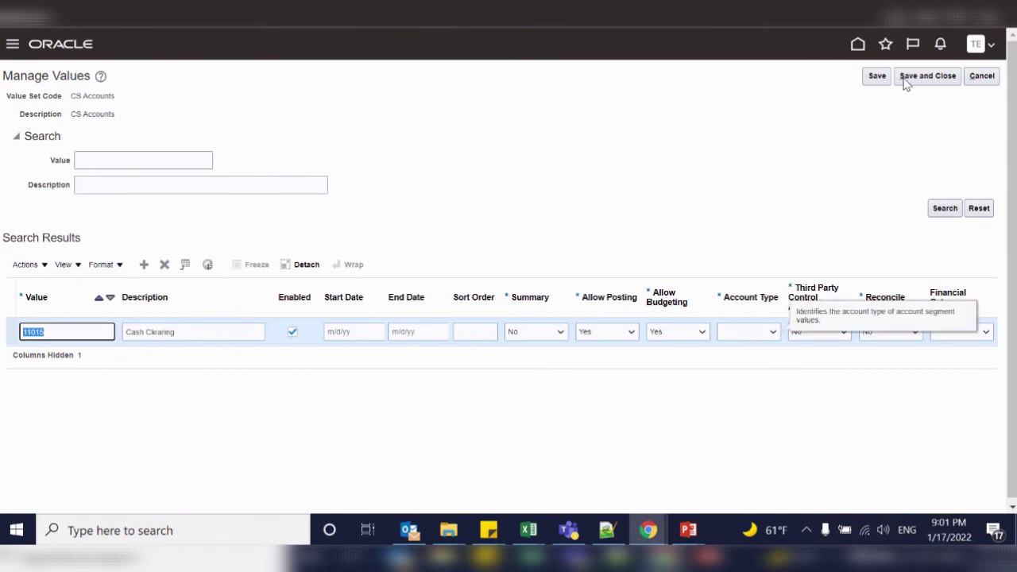
left_click(877, 76)
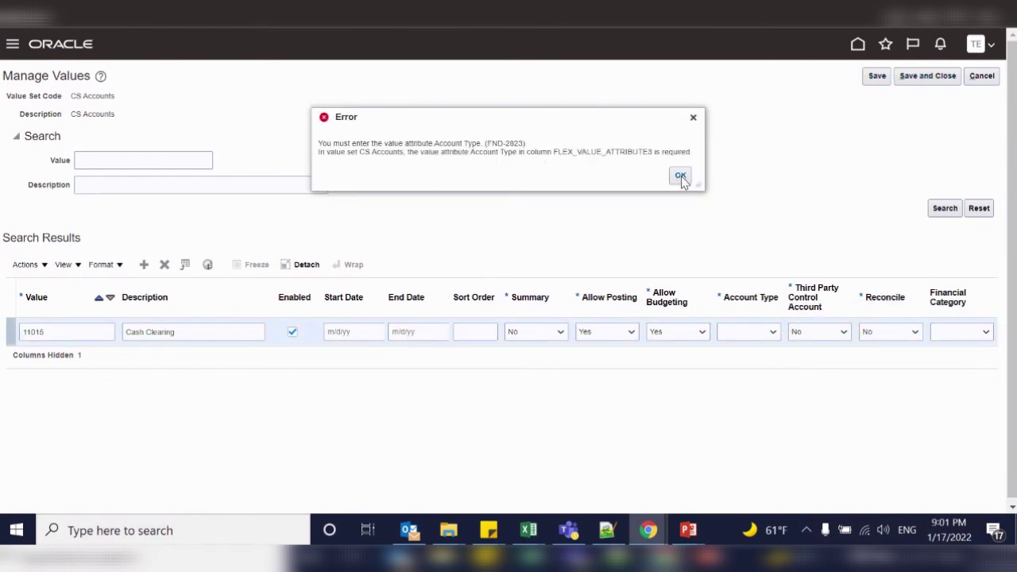
left_click(681, 176)
Set the account type of the Cash Clearing value to Asset and save it
left_click(769, 334)
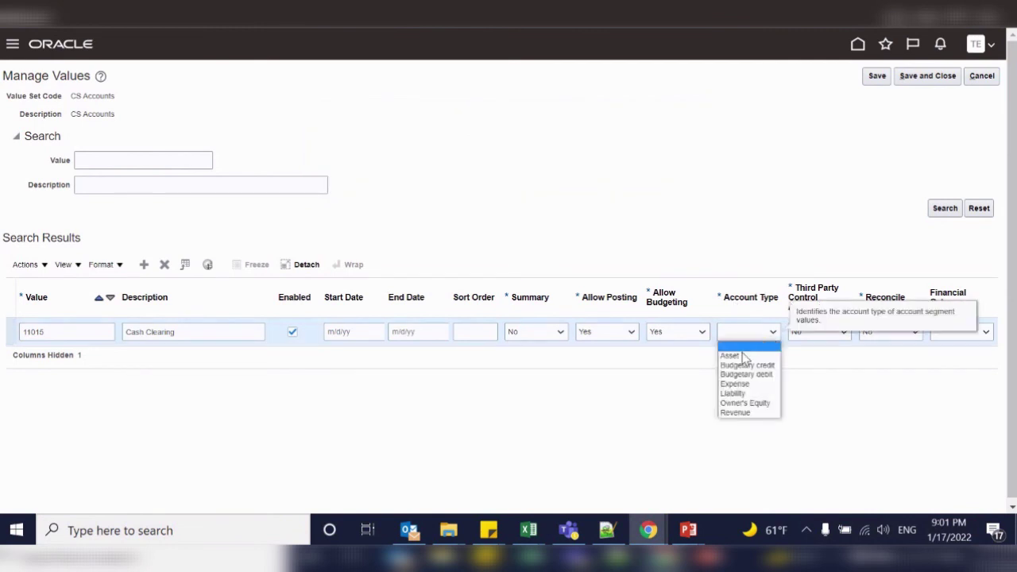
left_click(740, 356)
left_click(877, 75)
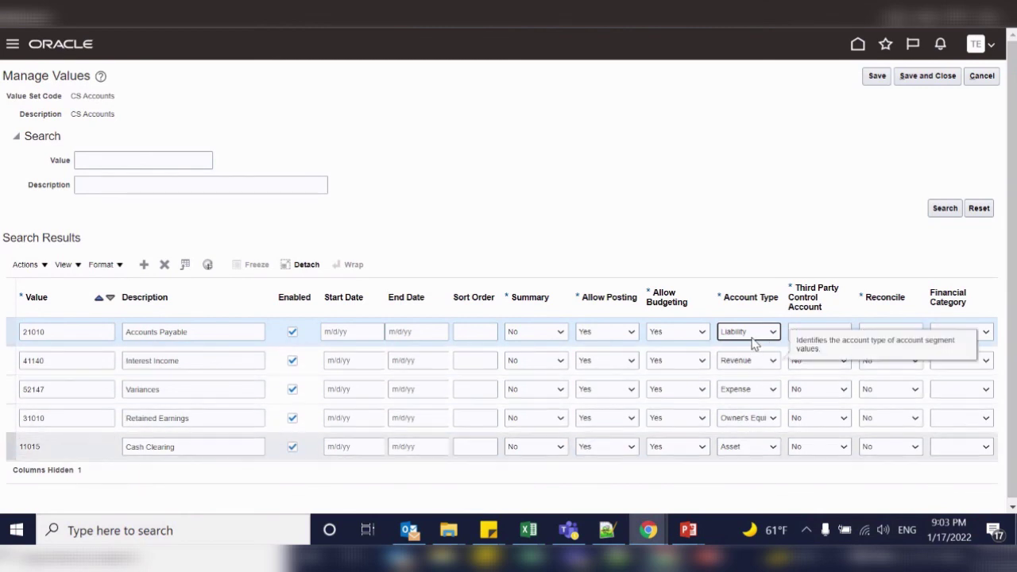
Add 31010 Retained Earnings (Owner's Equity), 52147 Variances (Expense), 41140 Interest Income (Revenue) and 21010 Accounts Payable (Liability) to CS Accounts; save and close everything
left_click(926, 77)
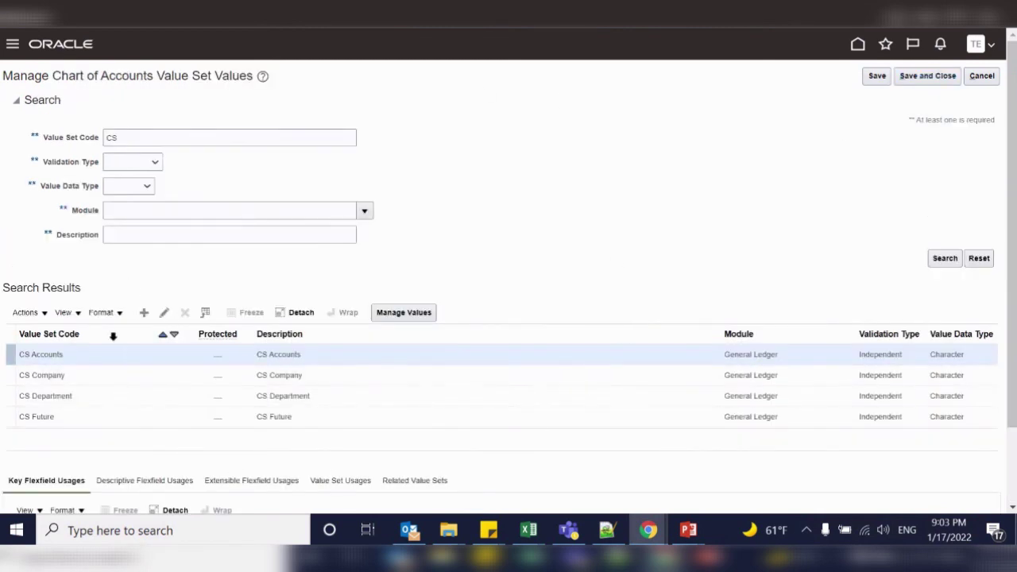
left_click(937, 77)
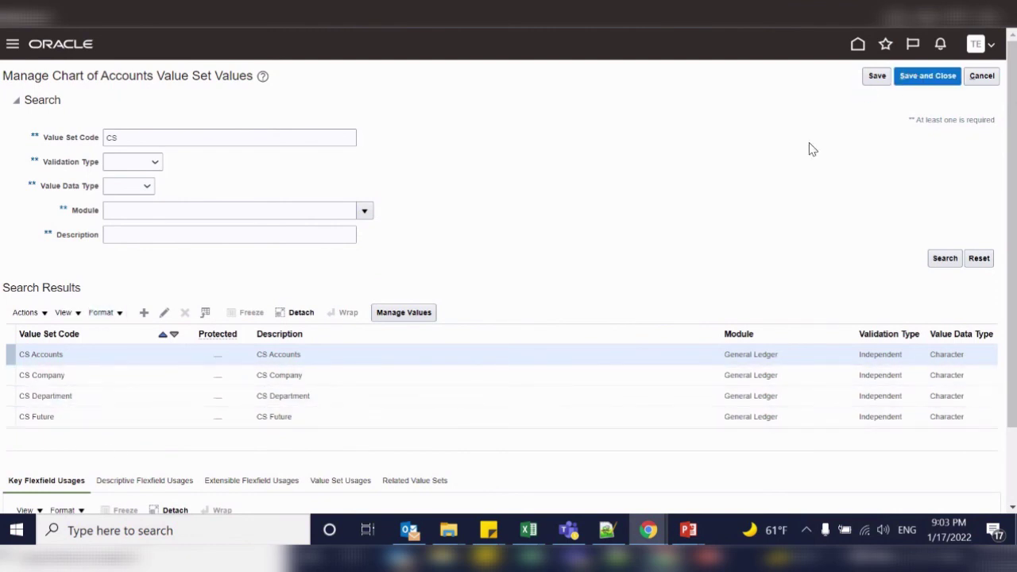